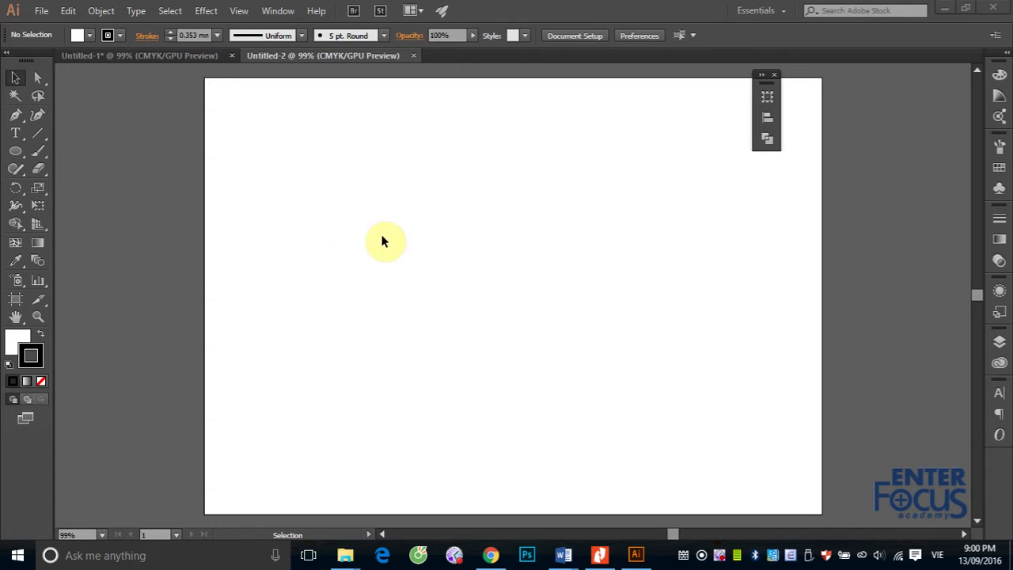
Step: Draw a 237.374 pt circle near the artboard centre with no fill and a blue stroke
{"action": "left_click", "coordinate": [15, 152]}
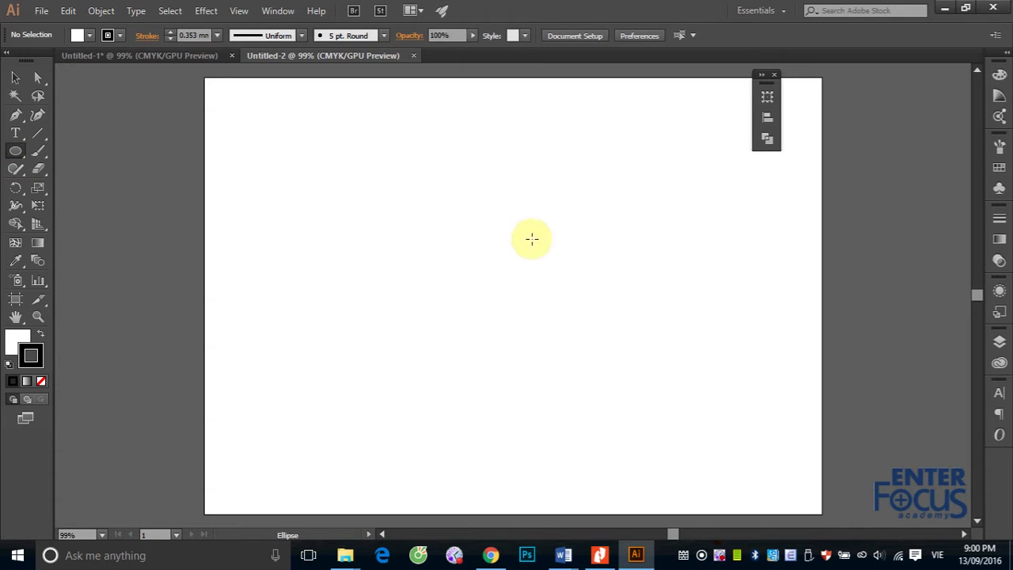
{"action": "mouse_move", "coordinate": [464, 204]}
{"action": "left_mouse_down"}
{"action": "mouse_move", "coordinate": [481, 236]}
{"action": "mouse_move", "coordinate": [637, 376]}
{"action": "left_mouse_up"}
{"action": "left_click", "coordinate": [18, 339]}
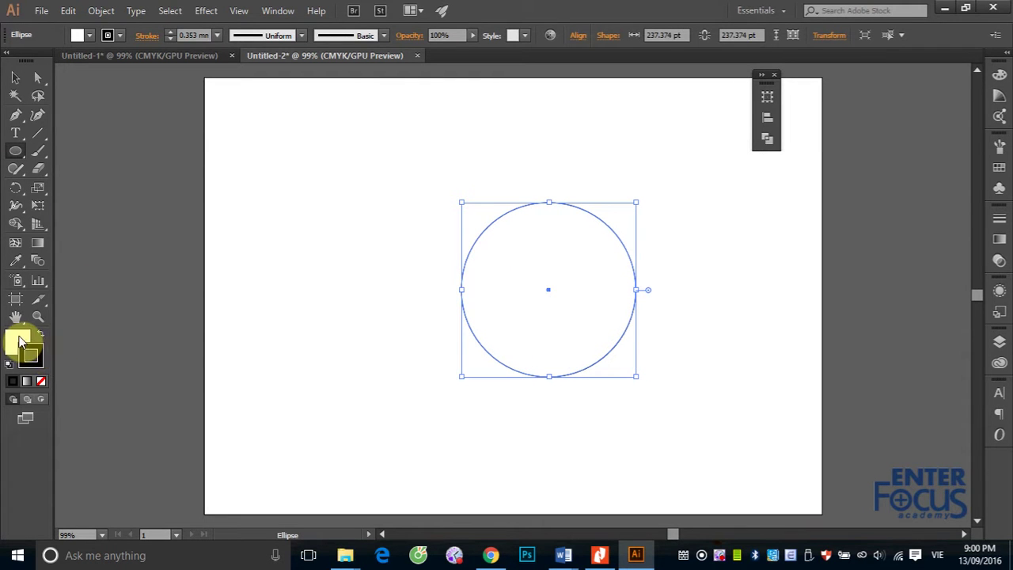
{"action": "left_click", "coordinate": [41, 381]}
{"action": "left_click", "coordinate": [42, 357]}
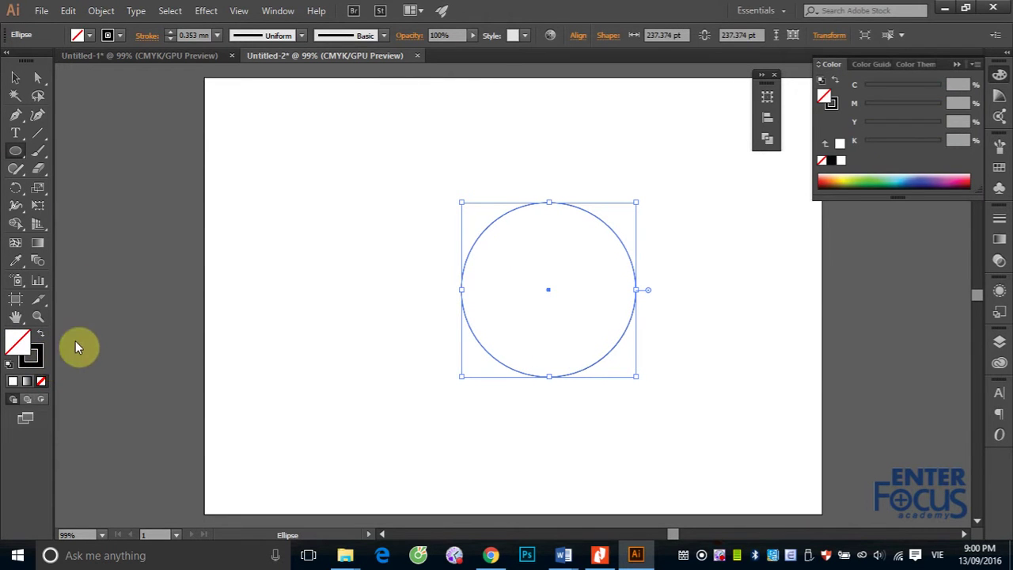
{"action": "left_click", "coordinate": [910, 179]}
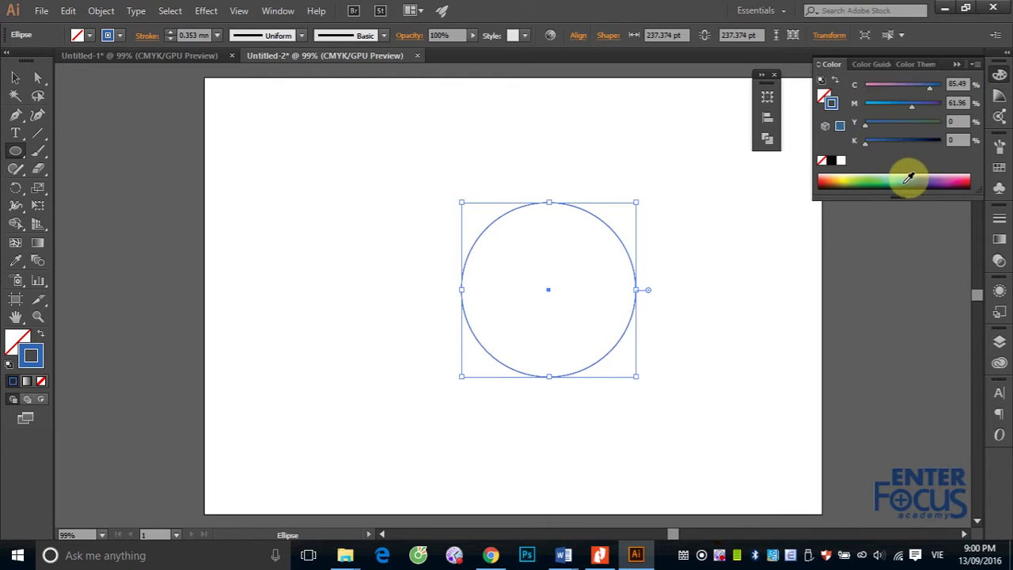
{"action": "left_click", "coordinate": [15, 77]}
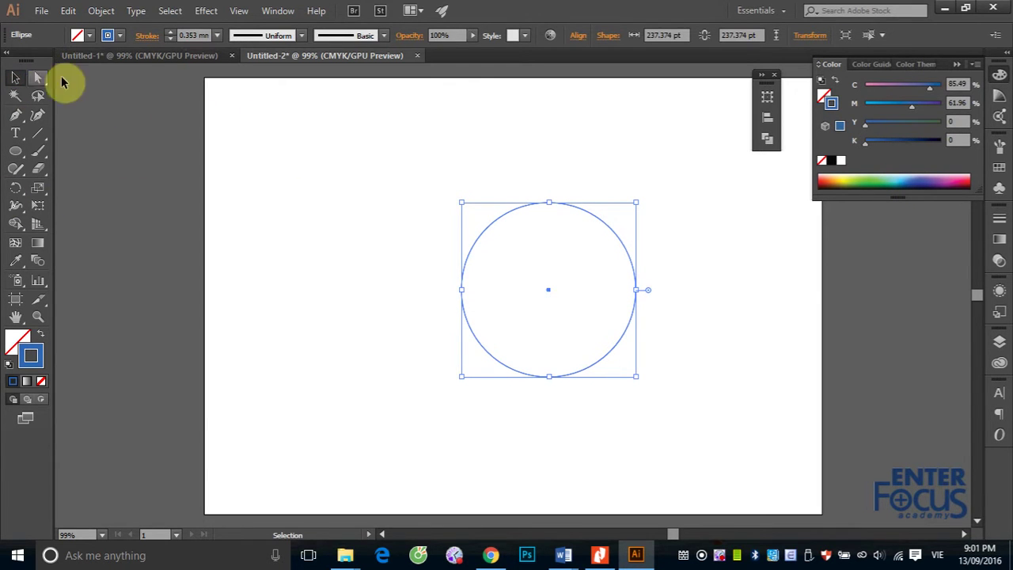
Step: Select the circle's top and bottom anchor points to split the path there
{"action": "left_click", "coordinate": [37, 78]}
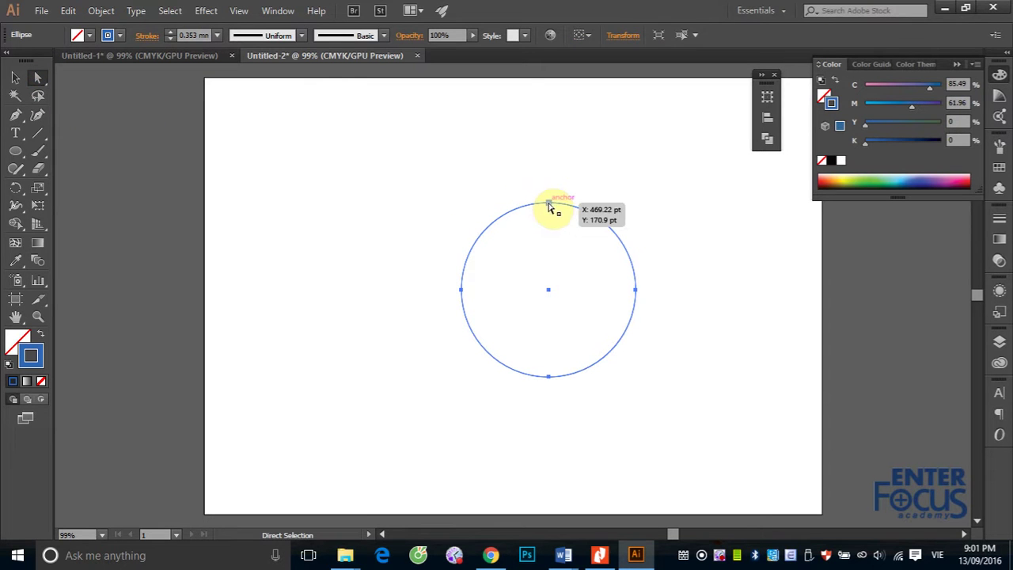
{"action": "left_click", "coordinate": [559, 172]}
{"action": "left_click", "coordinate": [549, 205]}
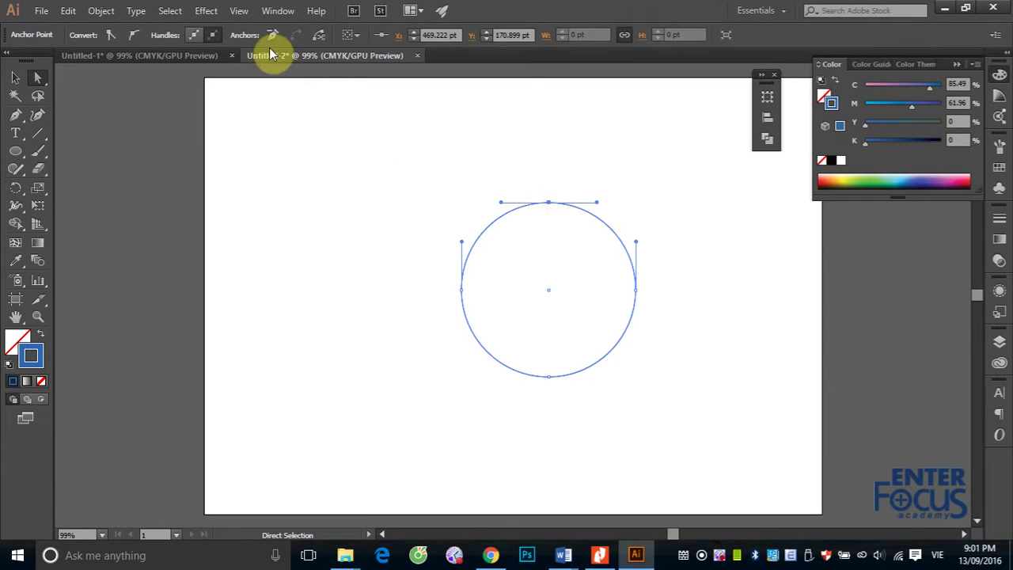
{"action": "left_click", "coordinate": [318, 35]}
{"action": "left_click", "coordinate": [549, 377]}
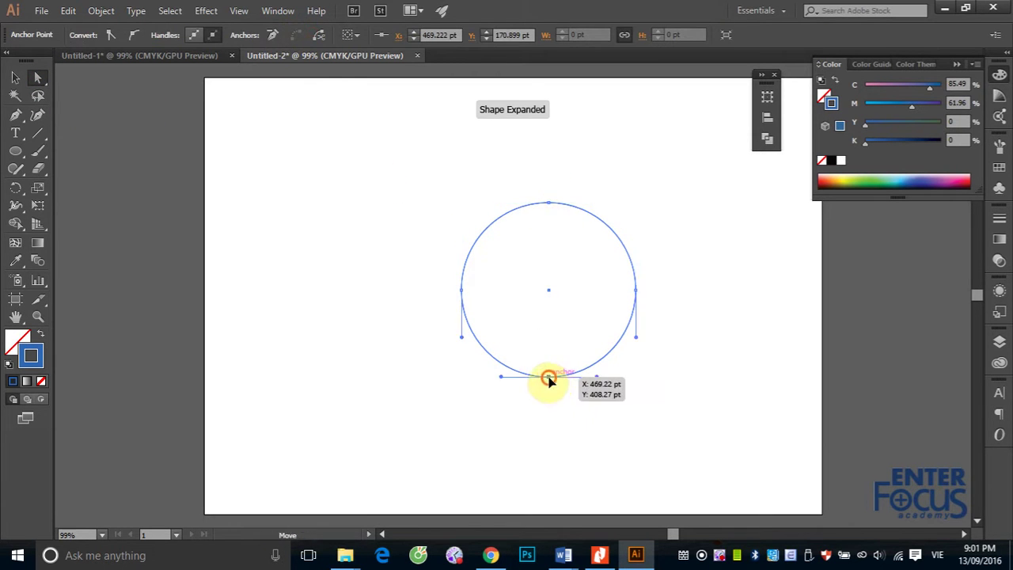
Step: Delete the circle's left half, leaving a right-hand semicircular blue arc
{"action": "left_click", "coordinate": [15, 78]}
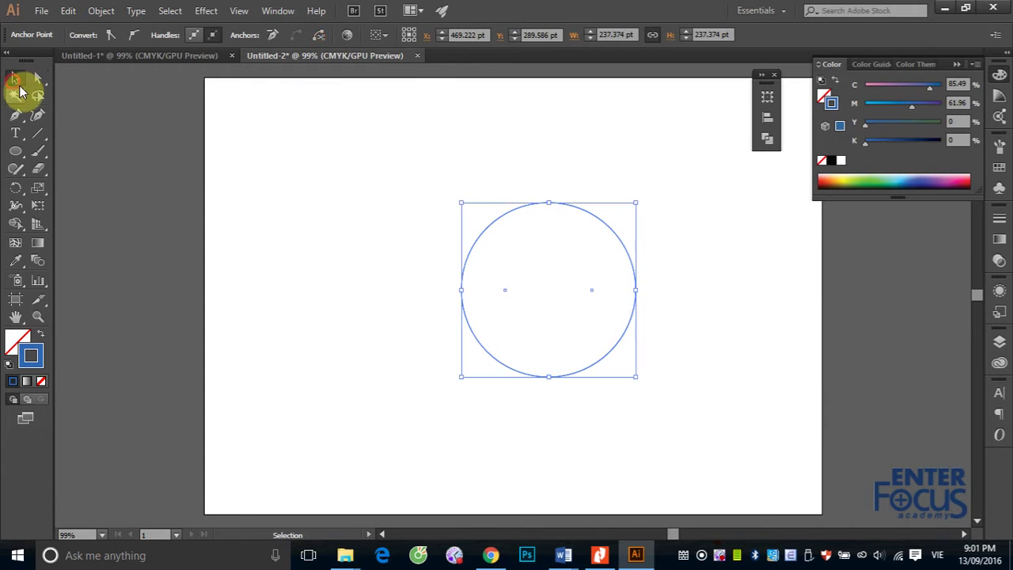
{"action": "left_click", "coordinate": [435, 276]}
{"action": "left_click", "coordinate": [461, 272]}
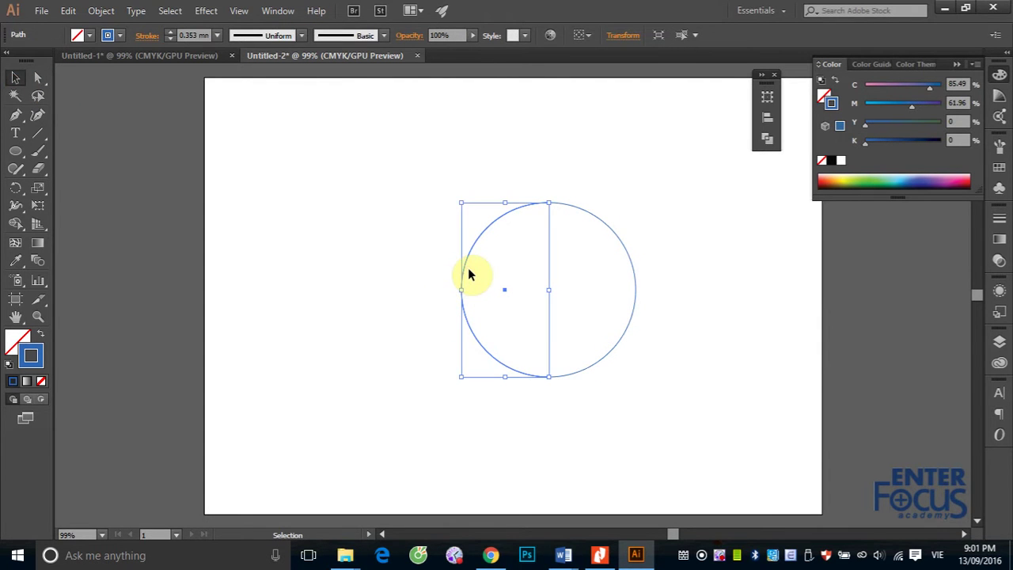
{"action": "key", "text": "Delete"}
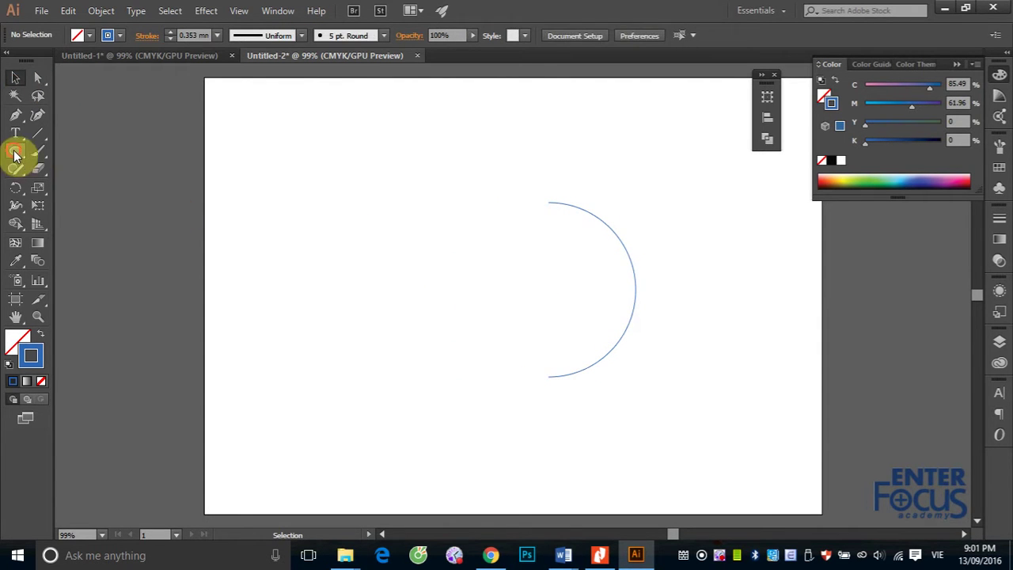
{"action": "left_click_drag", "start_coordinate": [15, 151], "coordinate": [63, 176]}
Step: Draw a tiny rectangle right of the arc and round its corners strongly into a rounded square
{"action": "left_click", "coordinate": [63, 175]}
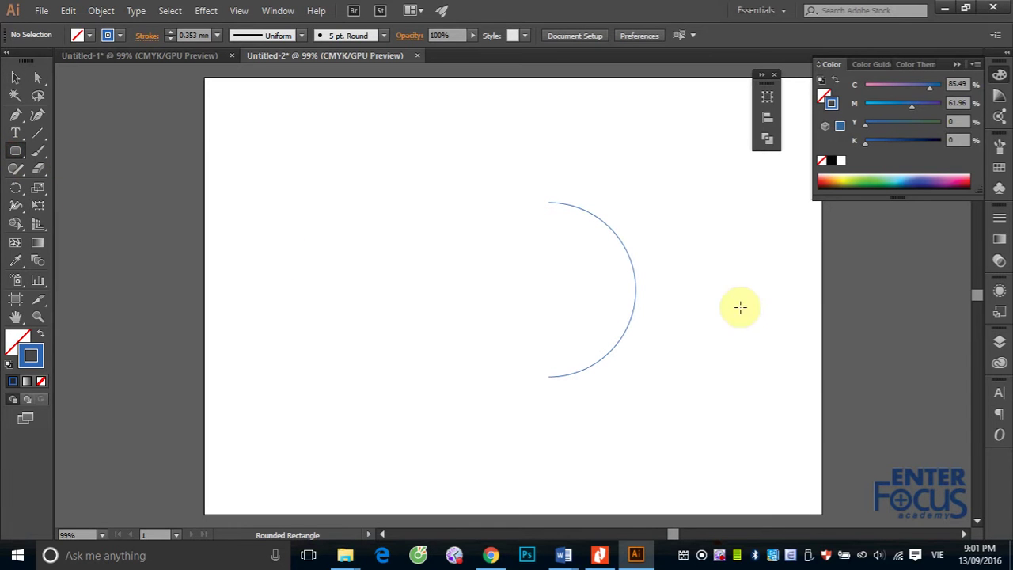
{"action": "left_click_drag", "start_coordinate": [719, 284], "coordinate": [733, 300]}
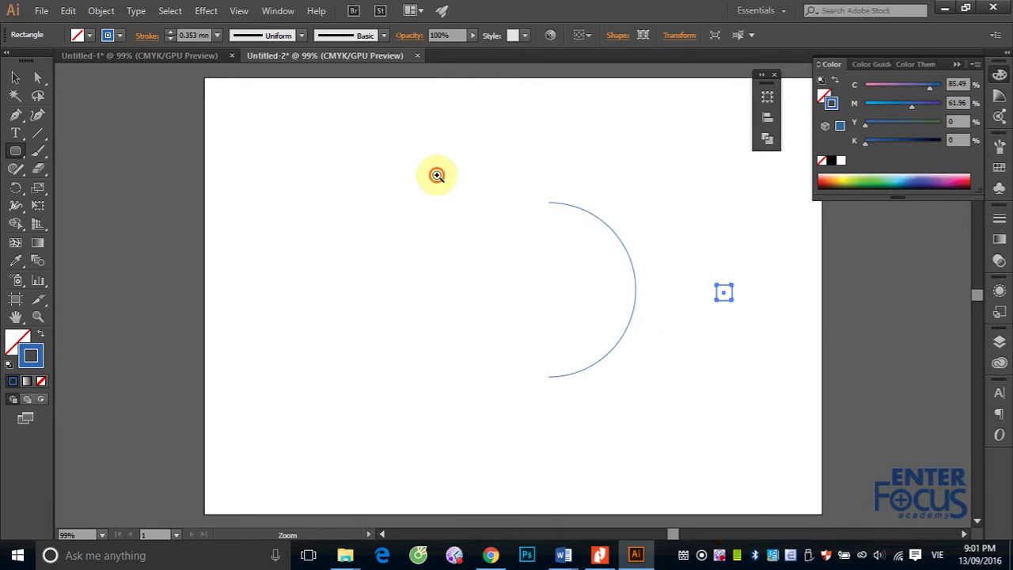
{"action": "left_click_drag", "start_coordinate": [437, 175], "coordinate": [784, 391]}
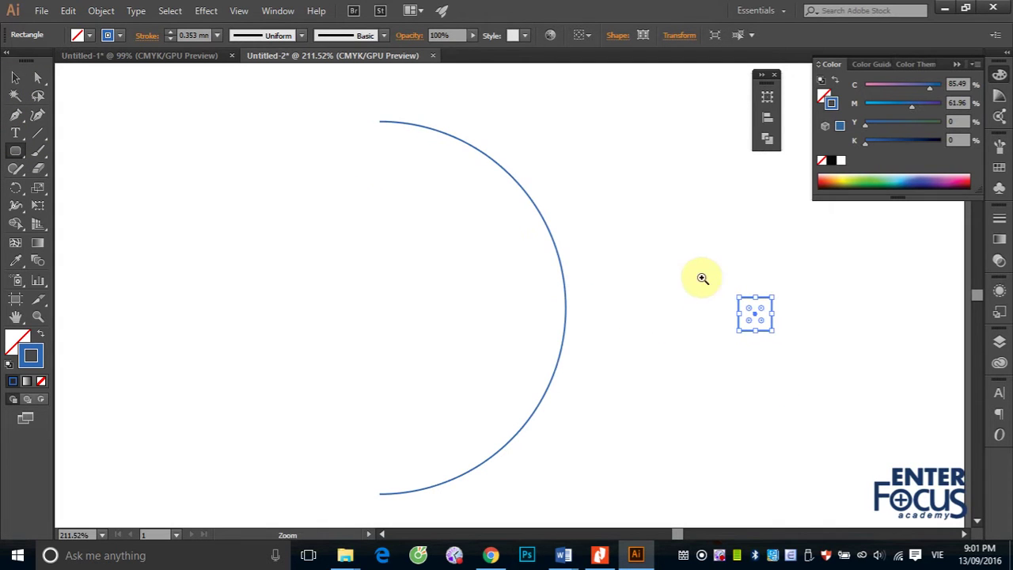
{"action": "left_click_drag", "start_coordinate": [700, 275], "coordinate": [808, 350]}
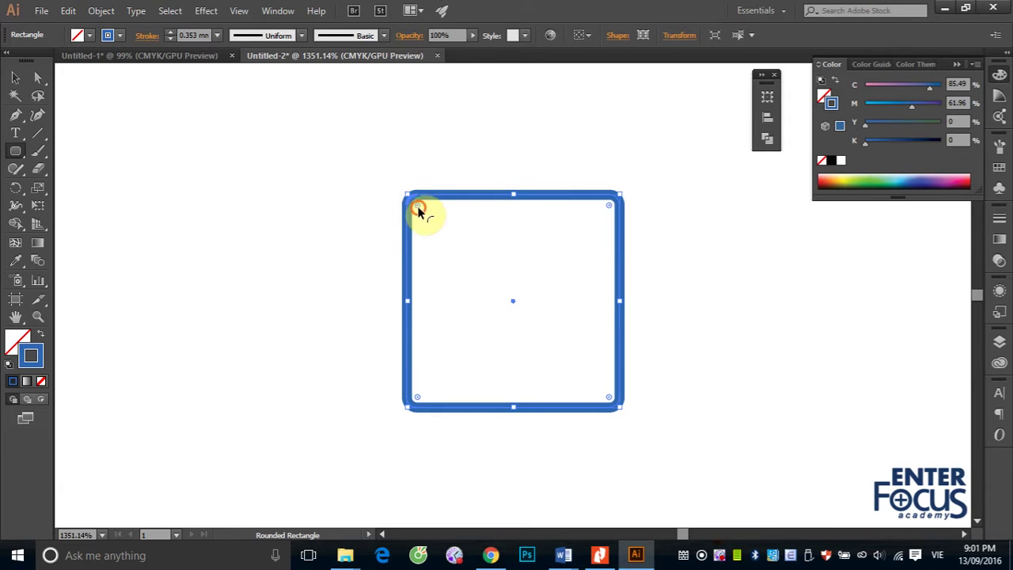
{"action": "left_click_drag", "start_coordinate": [418, 209], "coordinate": [441, 277]}
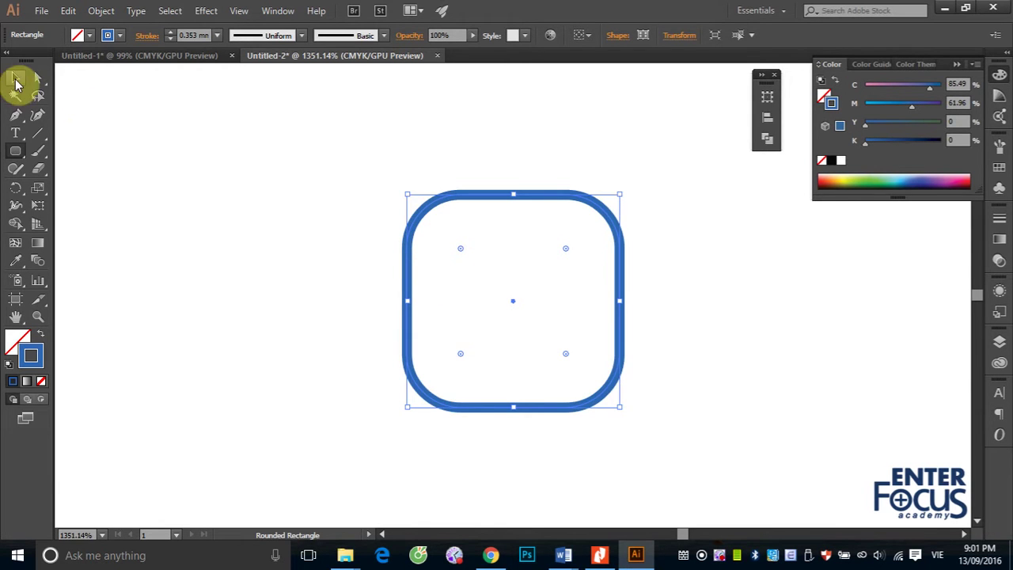
{"action": "left_click", "coordinate": [16, 79]}
{"action": "left_click", "coordinate": [441, 156]}
{"action": "key", "text": "ctrl+minus"}
{"action": "key", "text": "ctrl+minus"}
{"action": "key", "text": "ctrl+minus"}
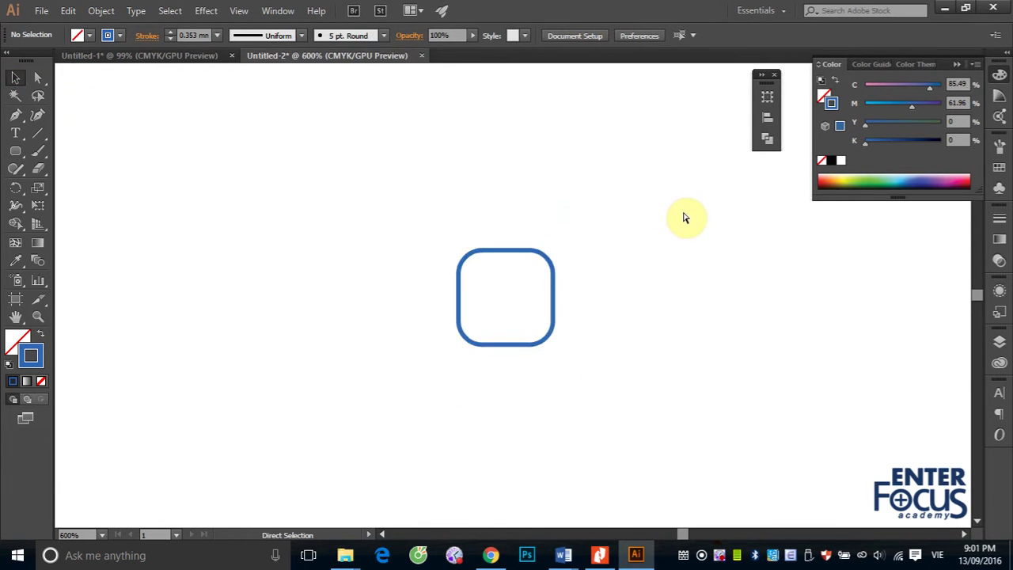
{"action": "key", "text": "ctrl+minus"}
{"action": "key", "text": "ctrl+minus"}
{"action": "key", "text": "ctrl+minus"}
{"action": "key", "text": "ctrl+minus"}
{"action": "key", "text": "ctrl+minus"}
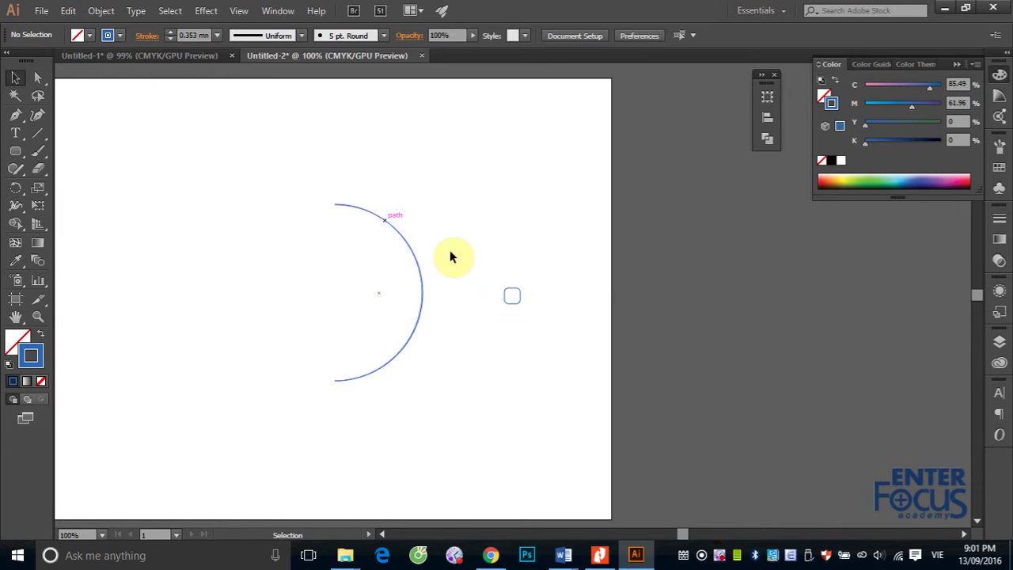
Step: Group the arc with the rounded square and open Effect > 3D > Revolve for the group
{"action": "left_click_drag", "start_coordinate": [251, 179], "coordinate": [596, 395]}
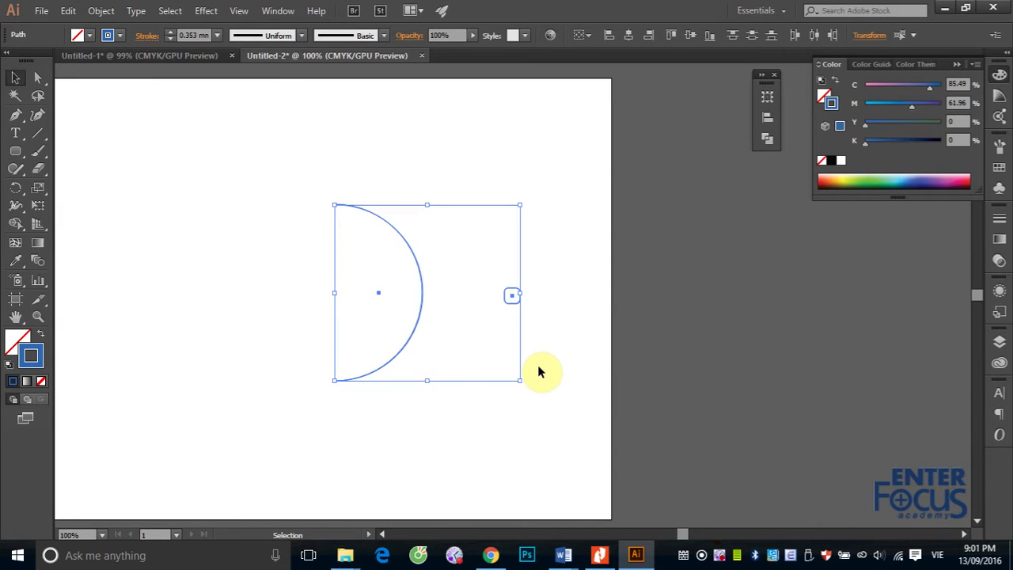
{"action": "left_click", "coordinate": [102, 10]}
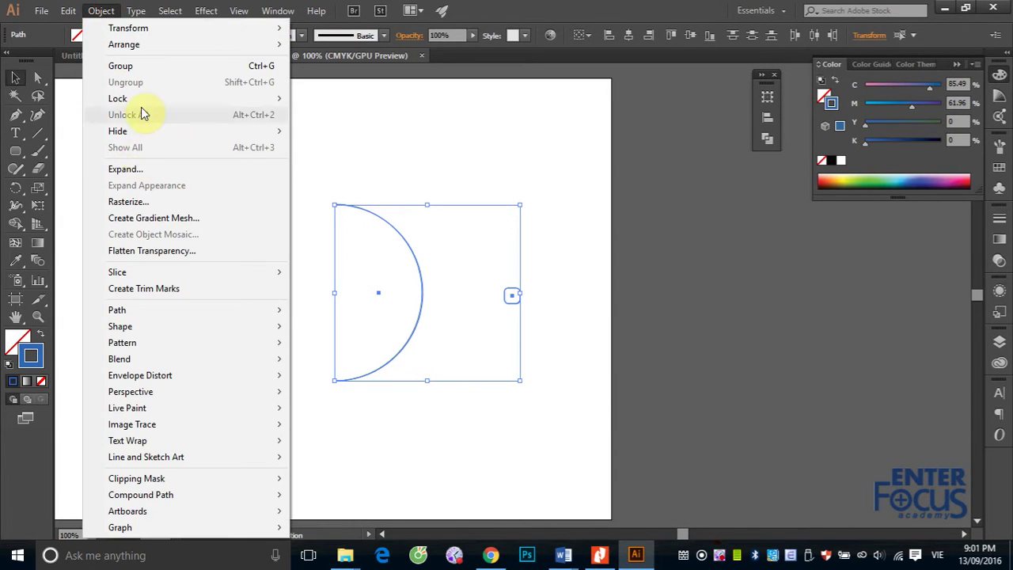
{"action": "left_click", "coordinate": [133, 66]}
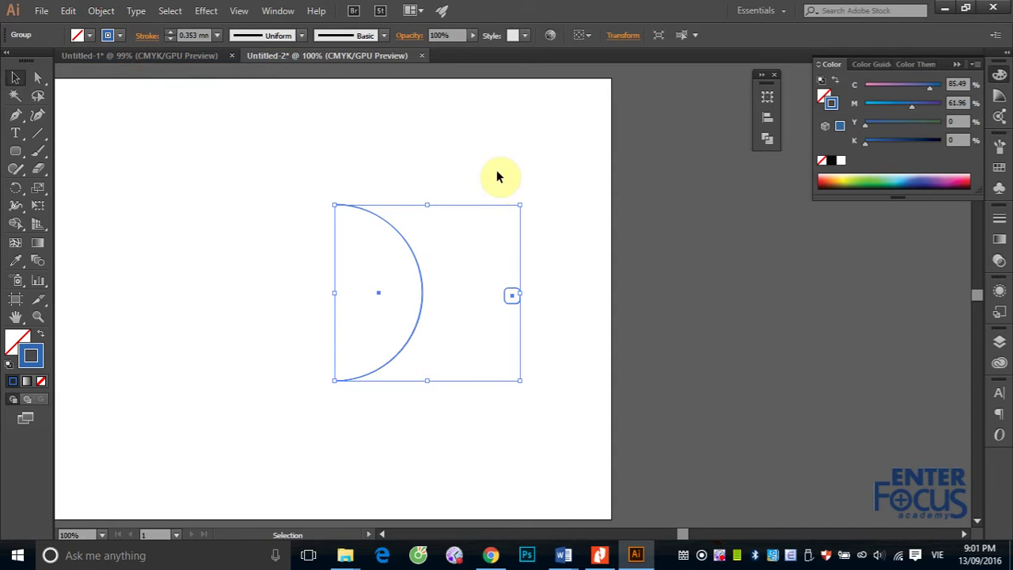
{"action": "left_click", "coordinate": [206, 11]}
{"action": "mouse_move", "coordinate": [219, 95]}
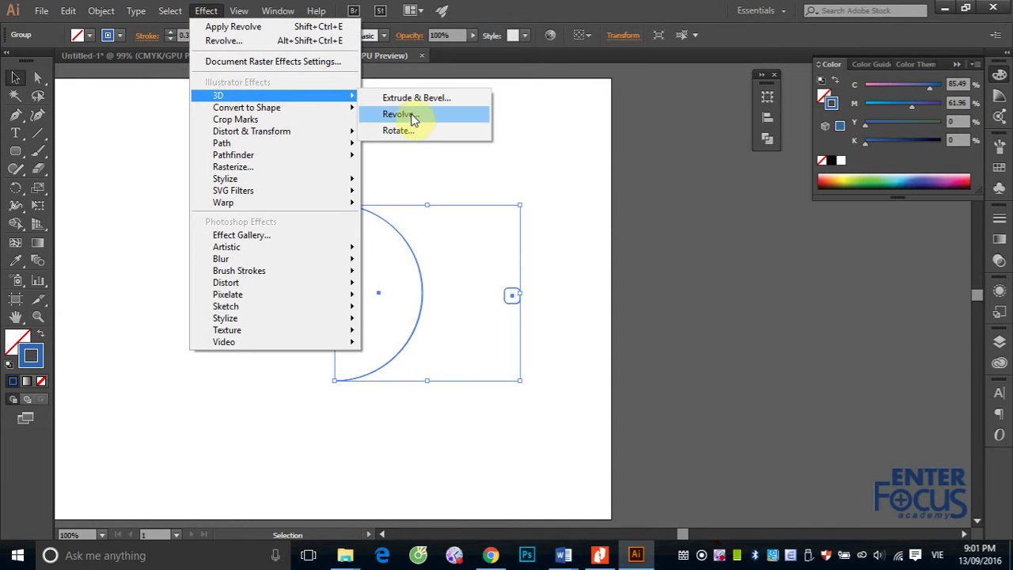
{"action": "left_click", "coordinate": [412, 119]}
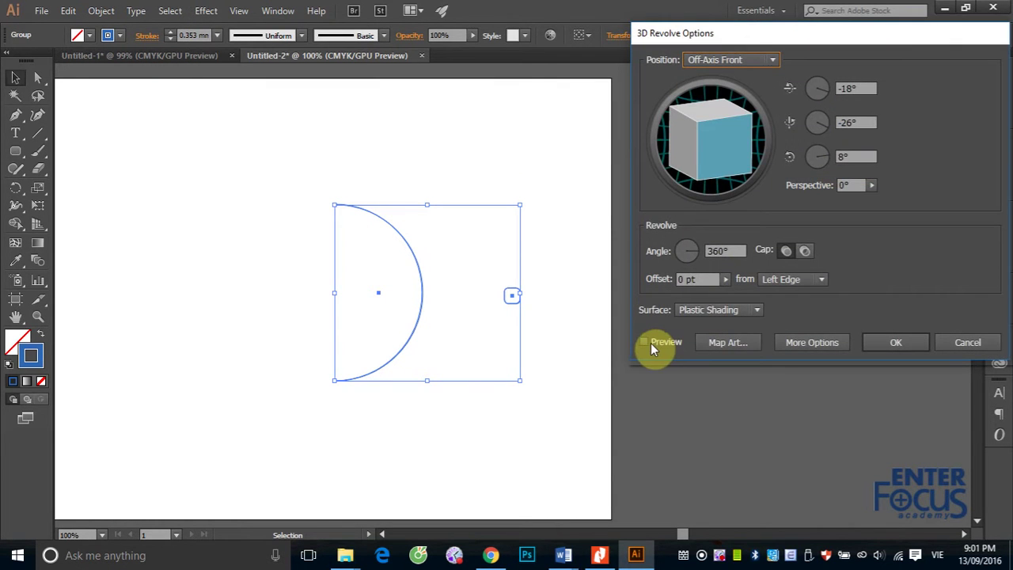
Step: Preview the revolve and rotate the globe to -20°, -23°, 14° before applying it
{"action": "key", "text": "alt+p"}
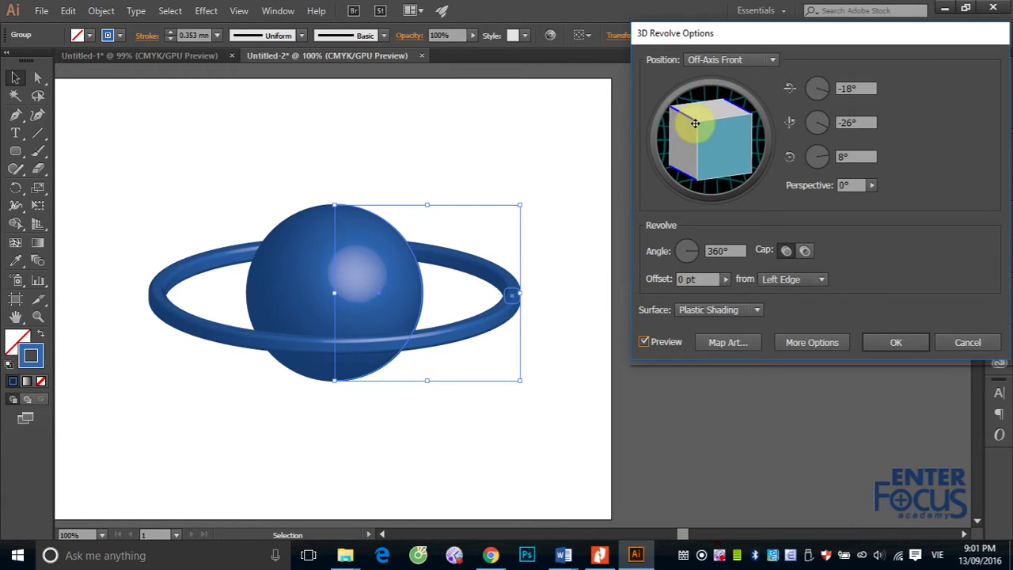
{"action": "left_click_drag", "start_coordinate": [683, 113], "coordinate": [652, 147]}
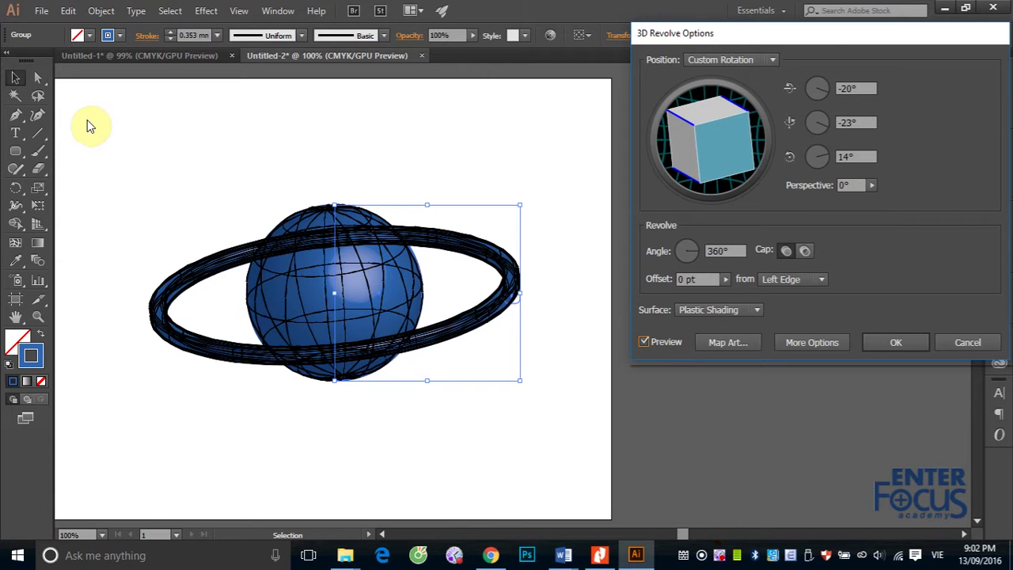
{"action": "left_click", "coordinate": [885, 348]}
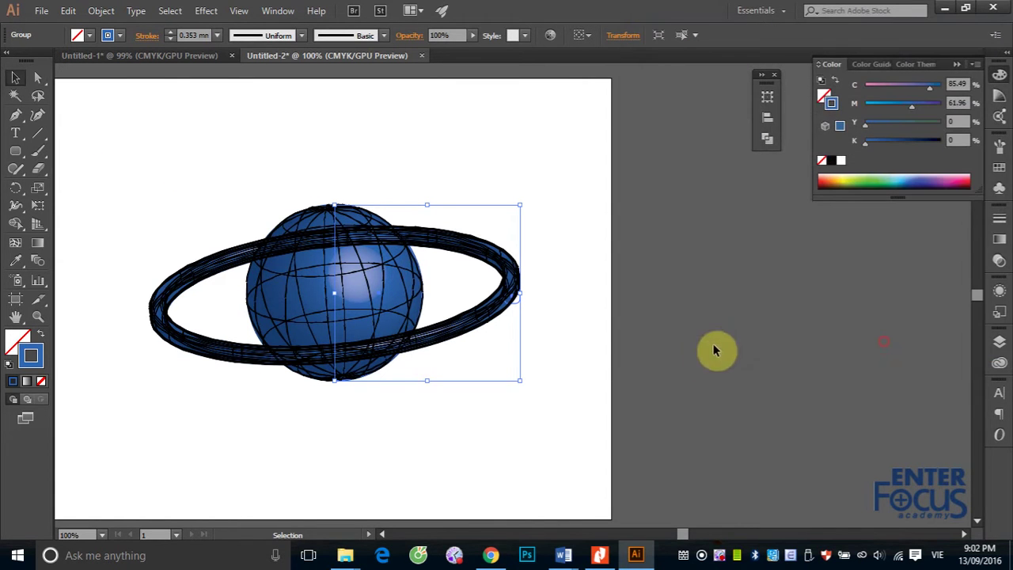
Step: In the Open dialog, browse Data (E:) > 2016 > Images > FreeVector-Continents-Map and choose FreeVector-Continents-Map.ai
{"action": "left_click", "coordinate": [560, 342]}
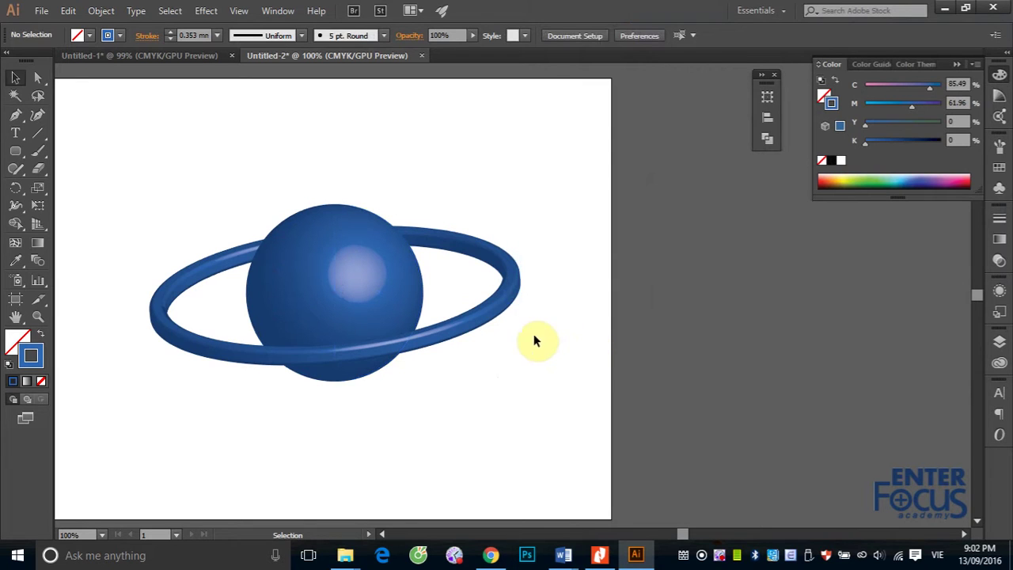
{"action": "left_click", "coordinate": [38, 11]}
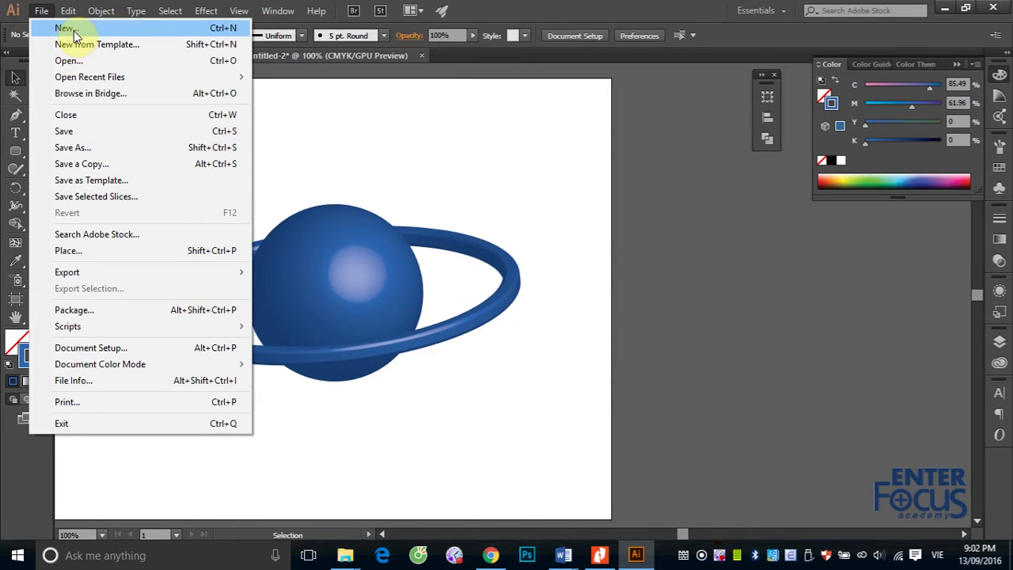
{"action": "left_click", "coordinate": [69, 61]}
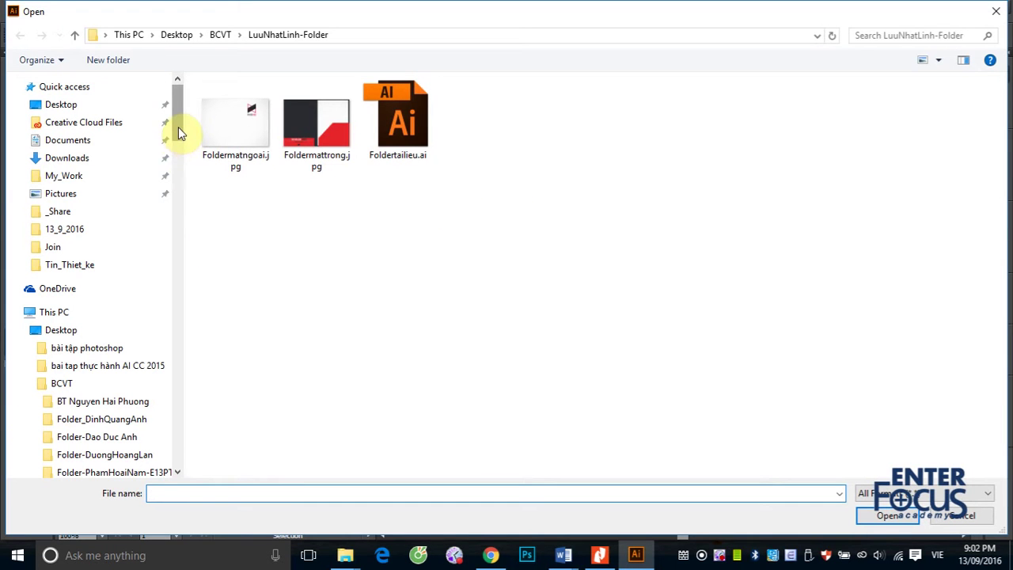
{"action": "left_click_drag", "start_coordinate": [181, 128], "coordinate": [177, 212]}
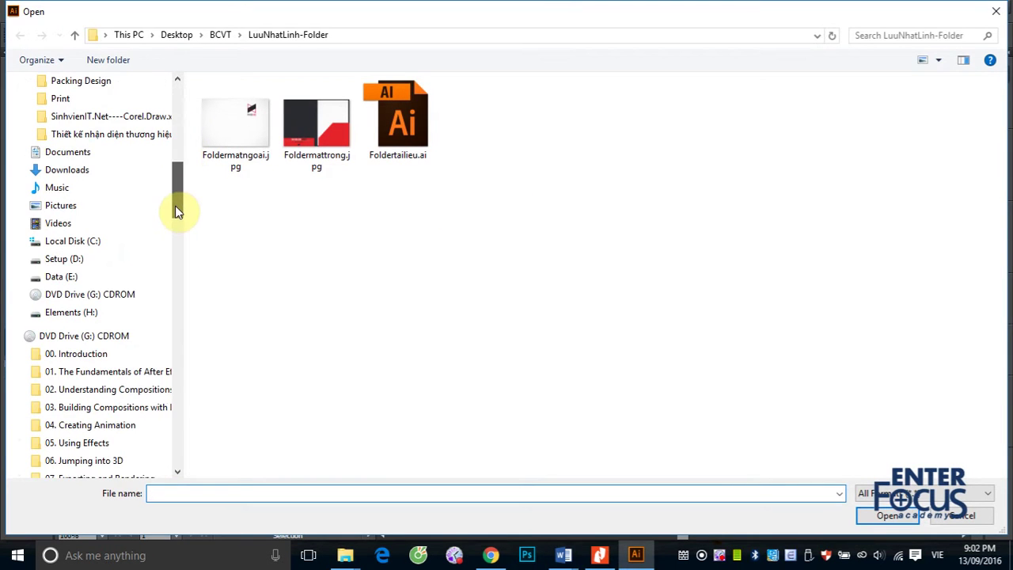
{"action": "left_click", "coordinate": [49, 277]}
{"action": "double_click", "coordinate": [225, 164]}
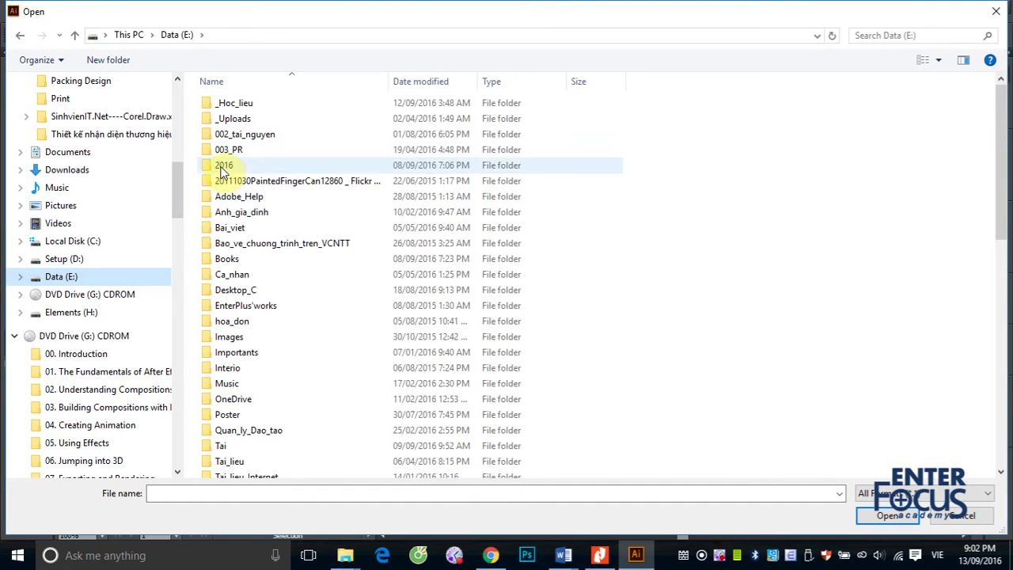
{"action": "double_click", "coordinate": [467, 119]}
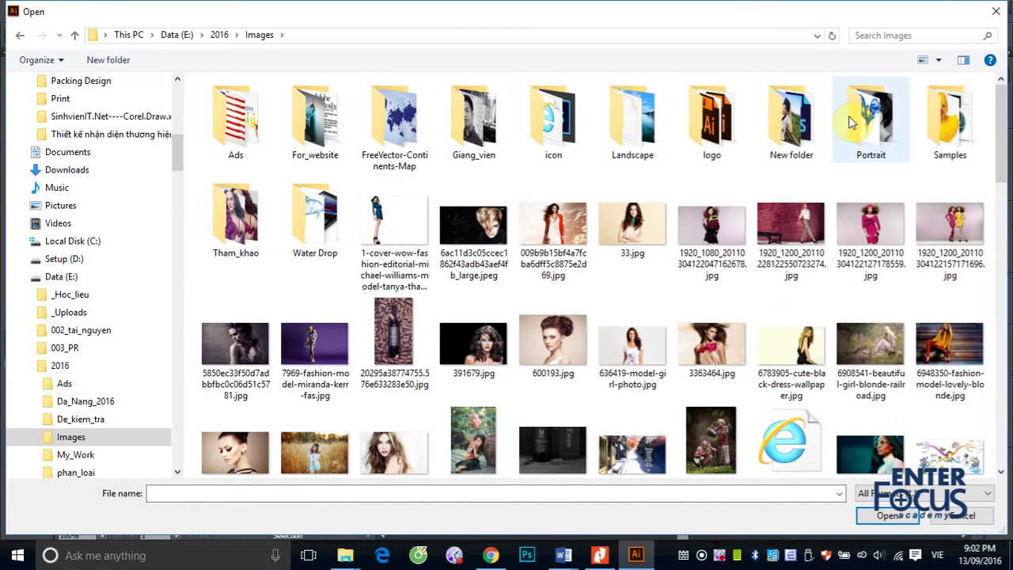
{"action": "double_click", "coordinate": [404, 138]}
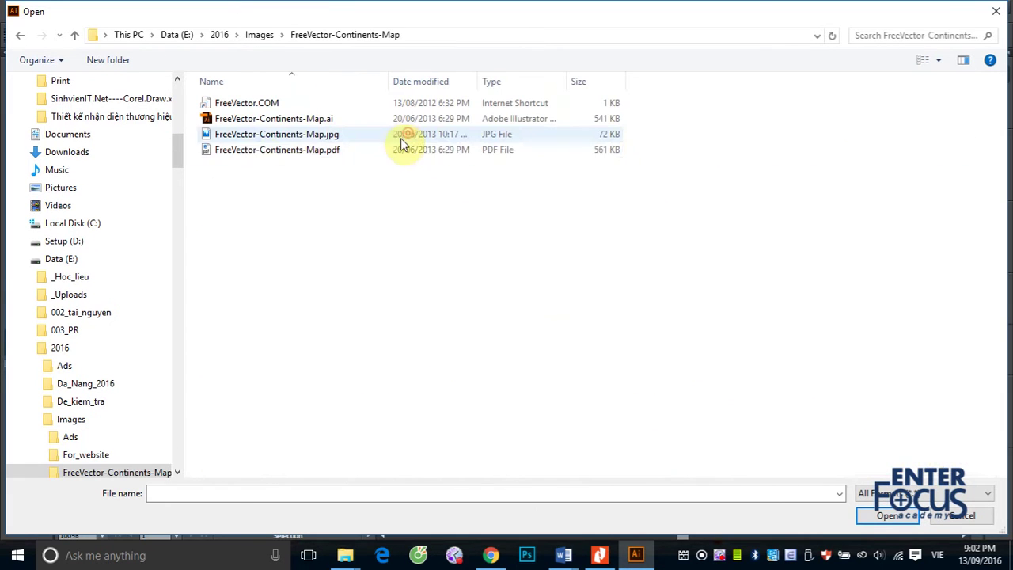
{"action": "left_click", "coordinate": [270, 119]}
Step: Open FreeVector-Continents-Map.ai, zoom out to the whole map, and select all the continents
{"action": "left_click", "coordinate": [887, 516]}
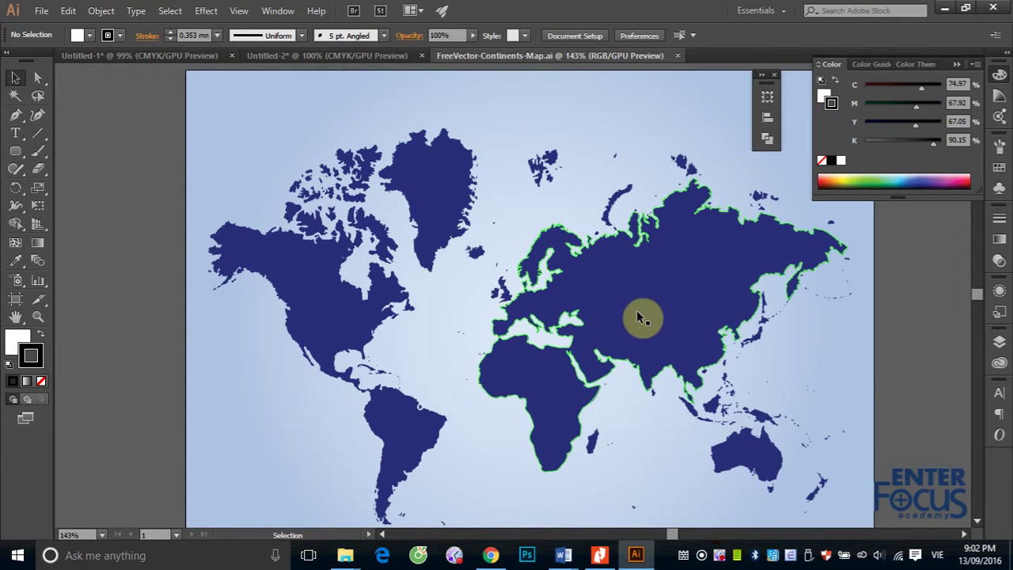
{"action": "key", "text": "ctrl+minus"}
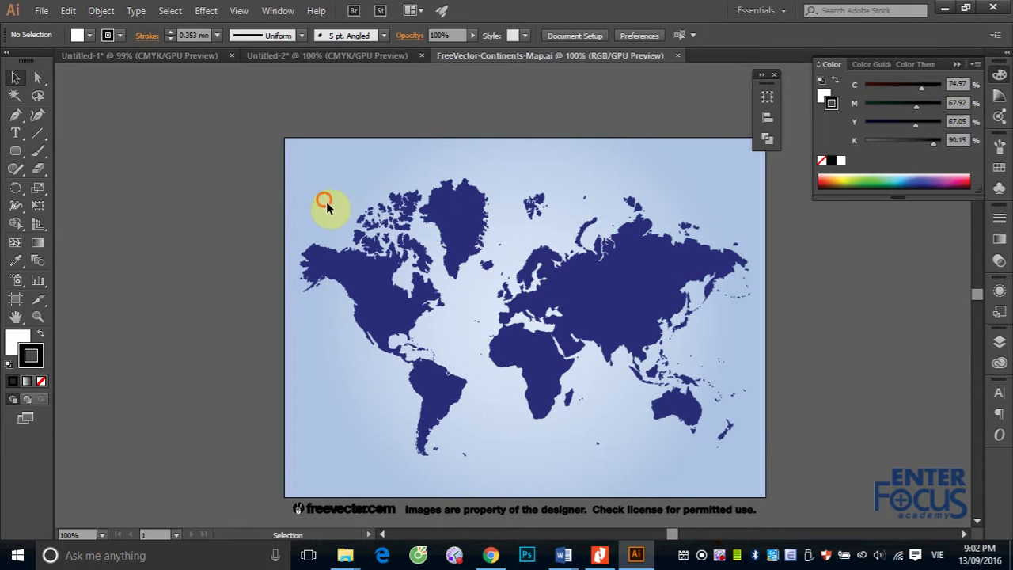
{"action": "mouse_move", "coordinate": [323, 200]}
{"action": "left_mouse_down"}
{"action": "mouse_move", "coordinate": [722, 416]}
{"action": "mouse_move", "coordinate": [759, 449]}
{"action": "left_mouse_up"}
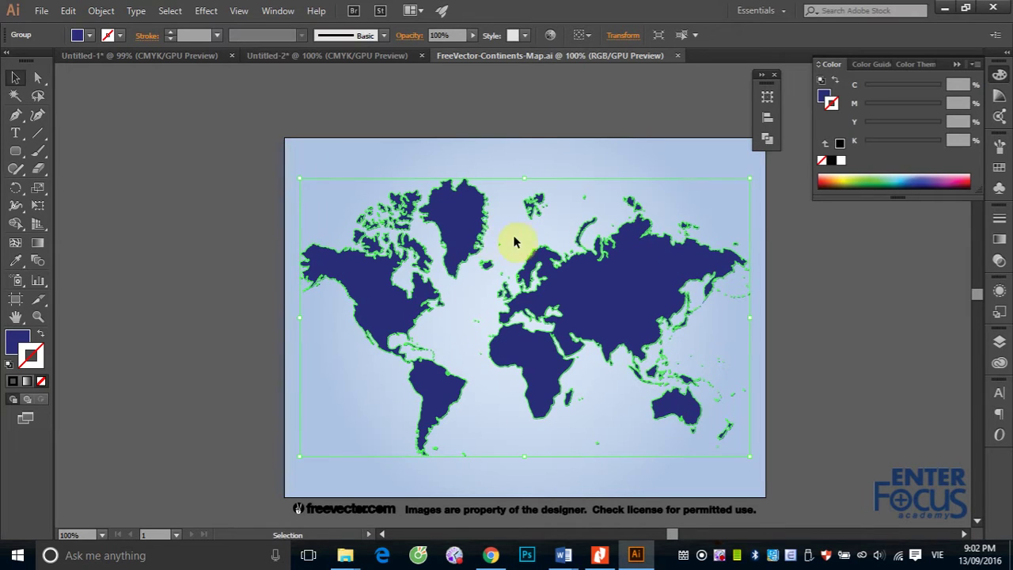
Step: Paste the world map into Untitled-2, move it right of the globe, and shrink it
{"action": "left_click", "coordinate": [318, 56]}
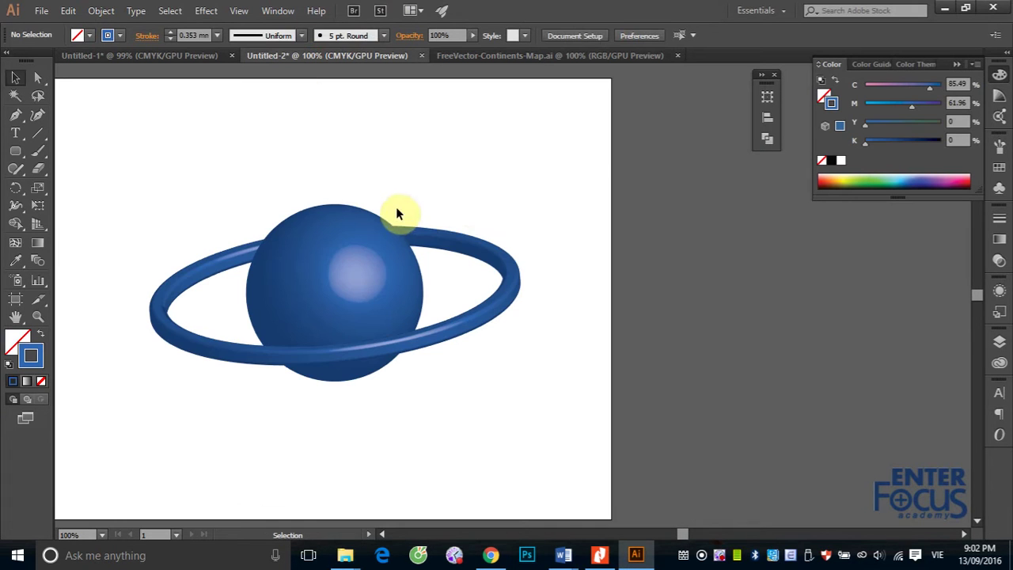
{"action": "key", "text": "ctrl+v"}
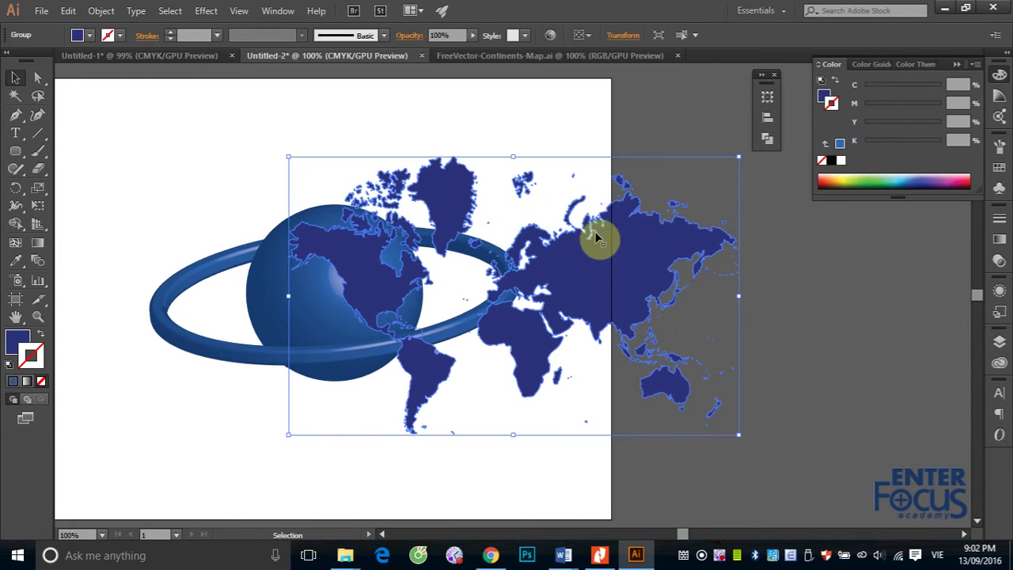
{"action": "left_click_drag", "start_coordinate": [609, 269], "coordinate": [732, 290]}
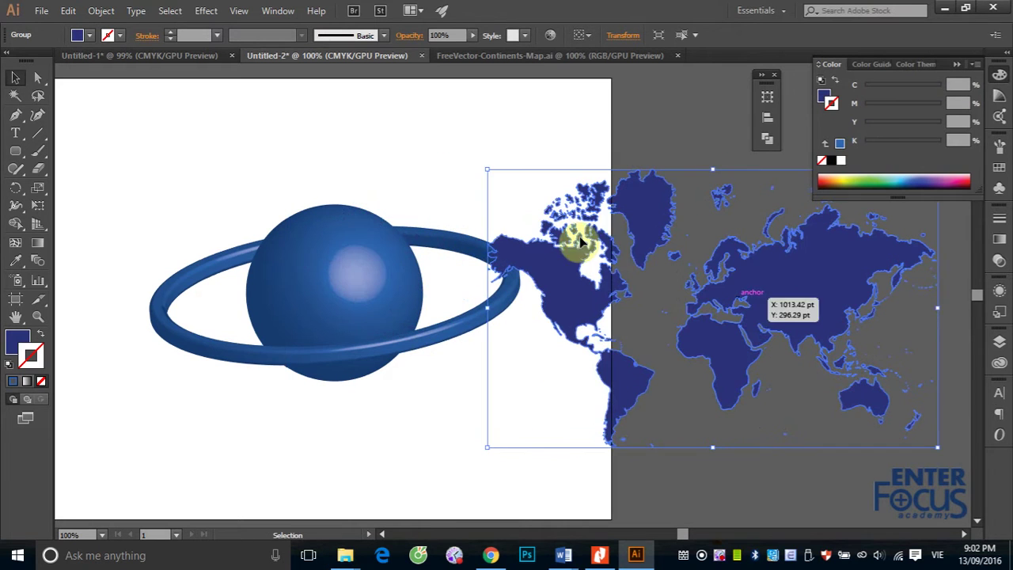
{"action": "left_click_drag", "start_coordinate": [490, 172], "coordinate": [586, 229]}
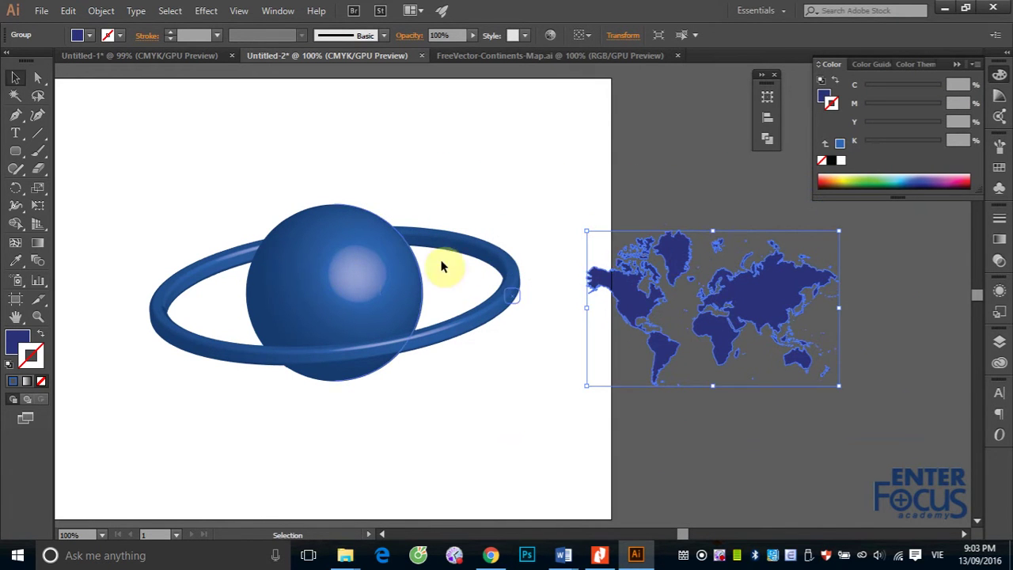
Step: Give the world map a yellow-green fill and no stroke
{"action": "left_click", "coordinate": [856, 176]}
{"action": "left_click", "coordinate": [28, 350]}
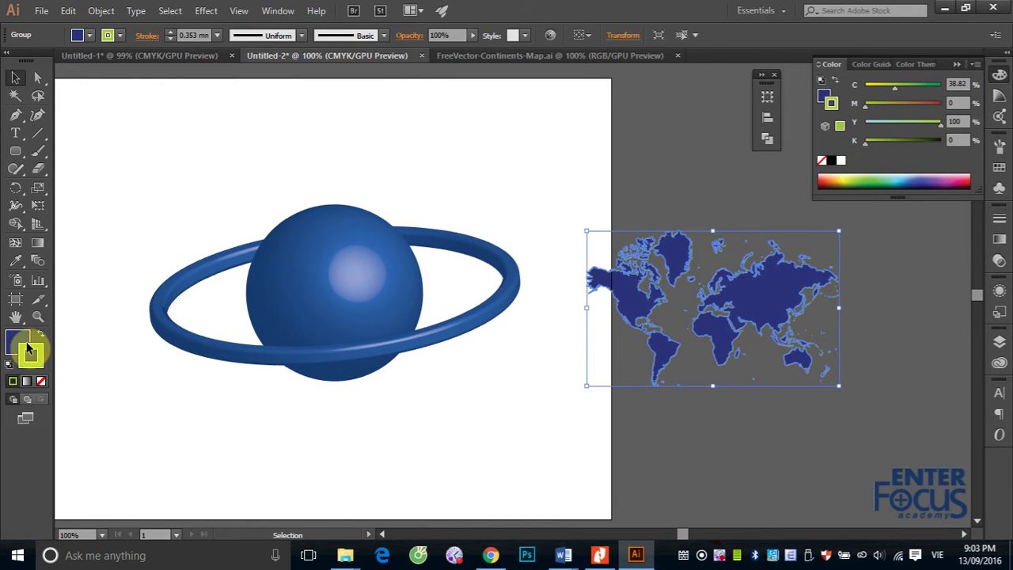
{"action": "left_click", "coordinate": [39, 337]}
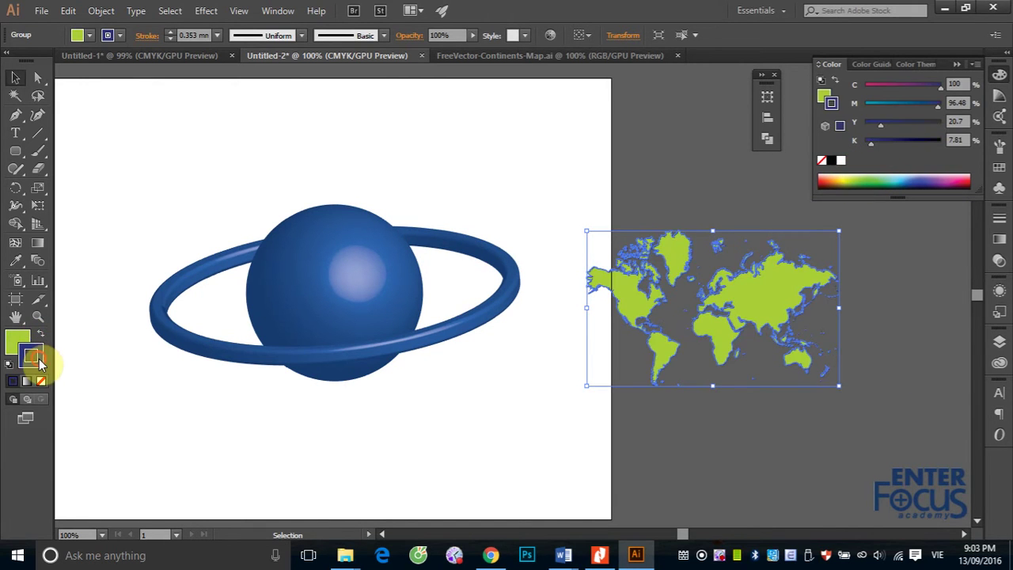
{"action": "left_click", "coordinate": [41, 381]}
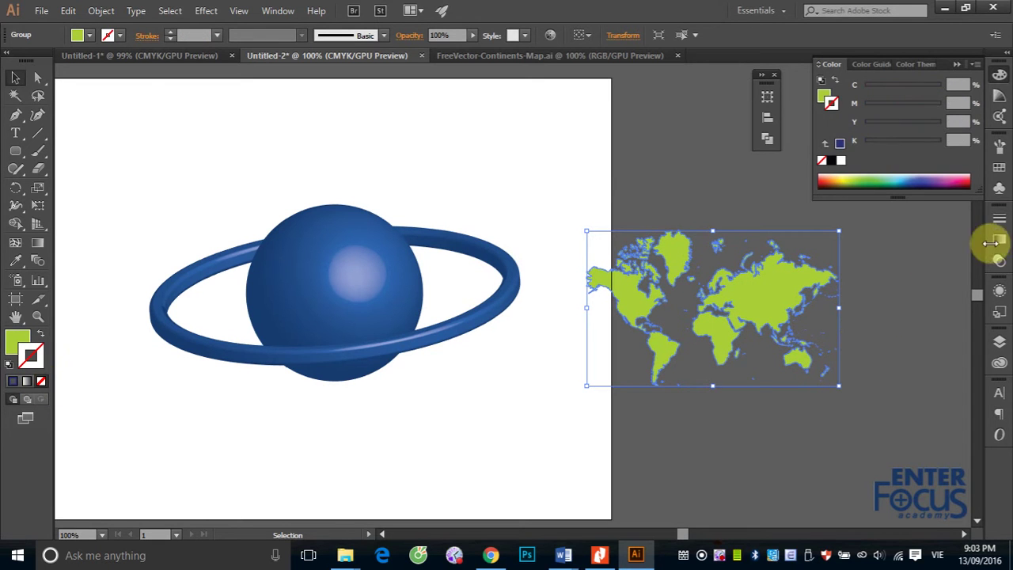
{"action": "left_click", "coordinate": [999, 188]}
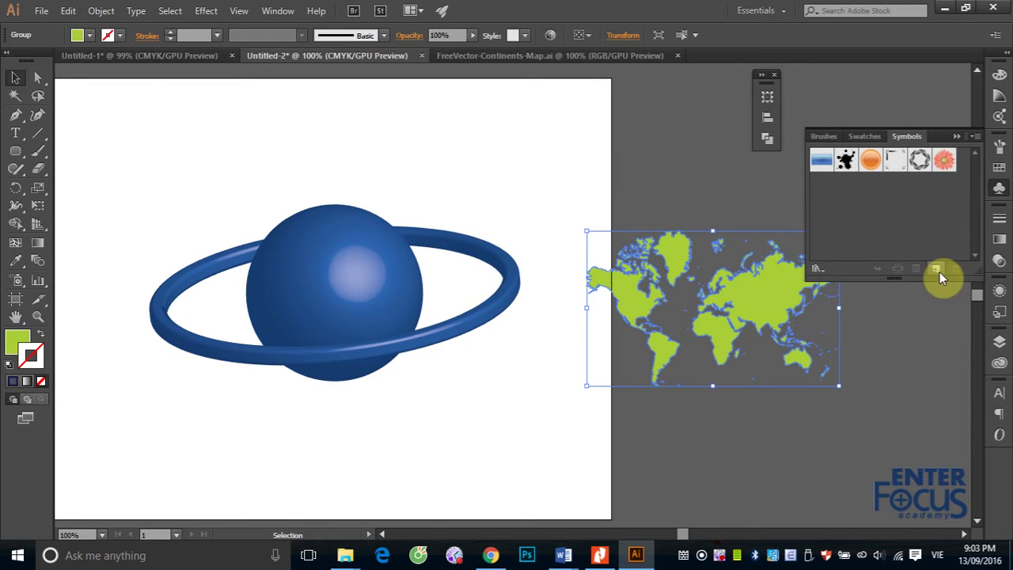
Step: Save the green map as a Graphic symbol named 'Map', then select the globe group
{"action": "left_click", "coordinate": [938, 269]}
{"action": "type", "text": "M"}
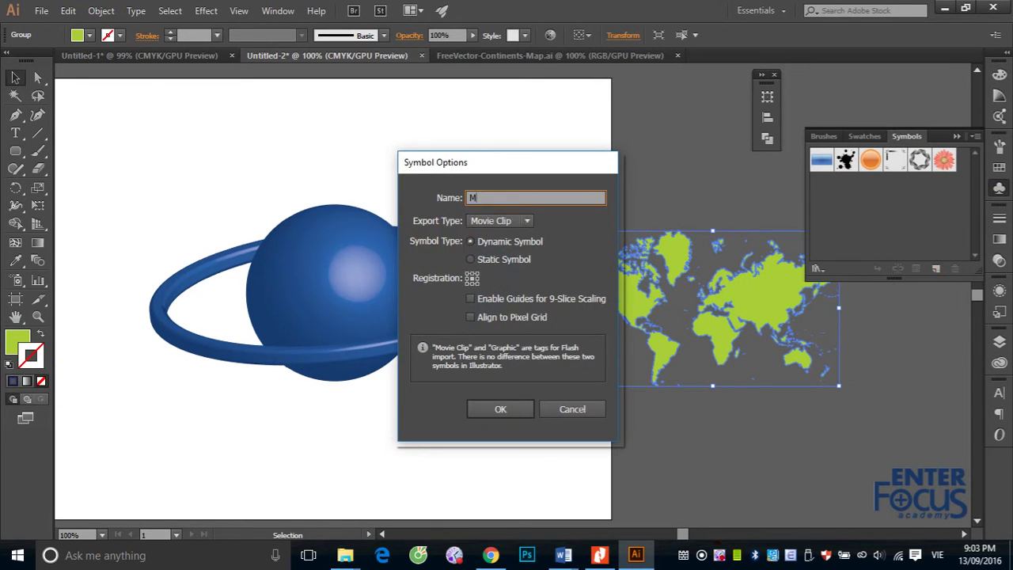
{"action": "type", "text": "ap"}
{"action": "left_click", "coordinate": [529, 221]}
{"action": "left_click", "coordinate": [492, 255]}
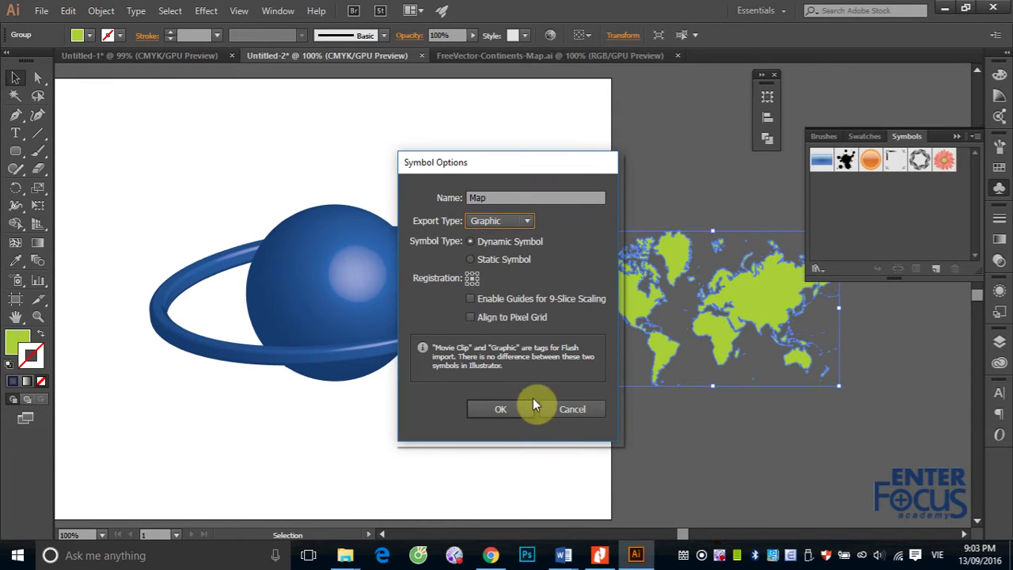
{"action": "left_click", "coordinate": [496, 410]}
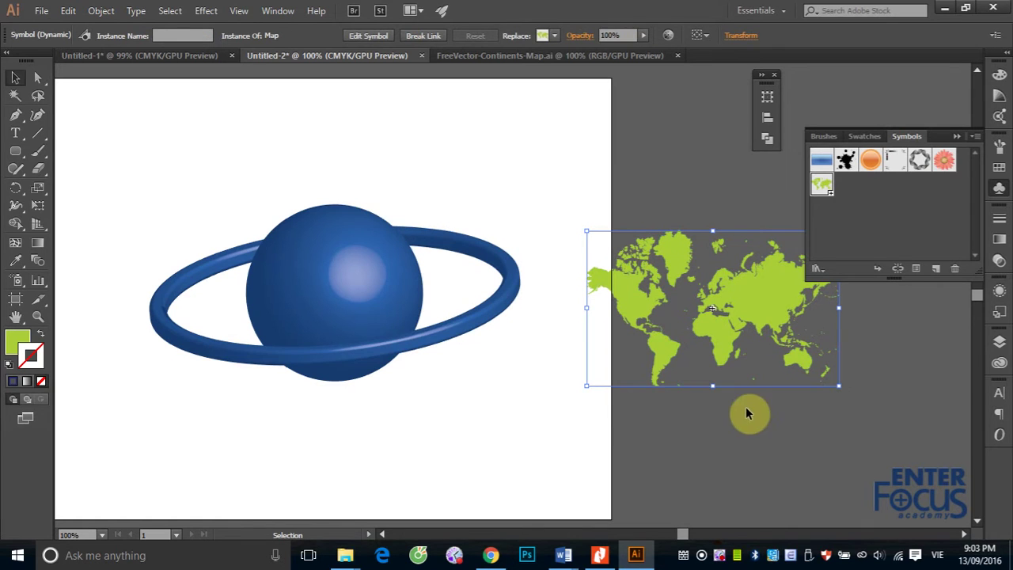
{"action": "left_click", "coordinate": [418, 280]}
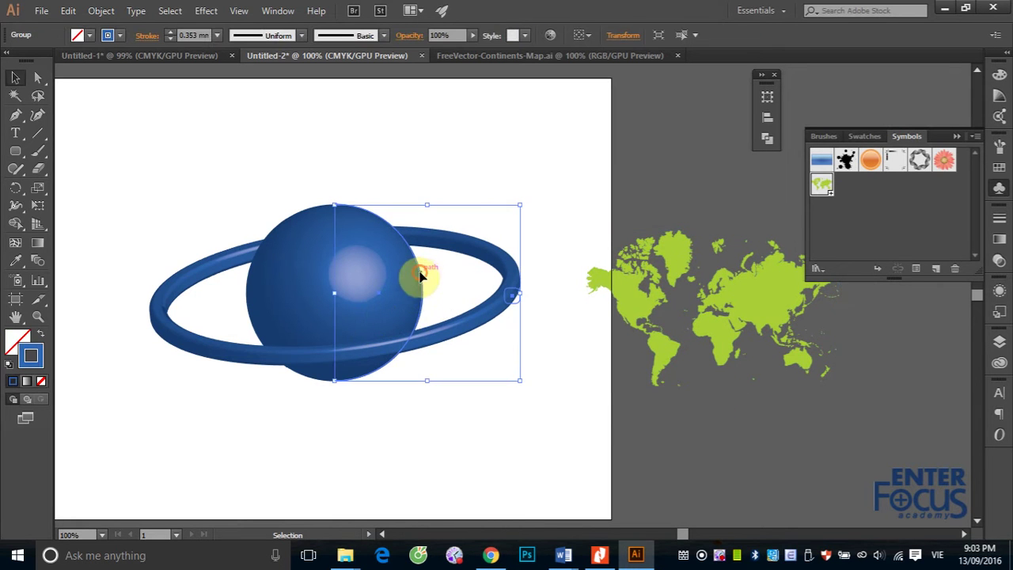
Step: Reopen the globe's 3D Revolve effect from the Appearance panel and open Map Art on surface 1 of 18
{"action": "left_click", "coordinate": [1000, 293]}
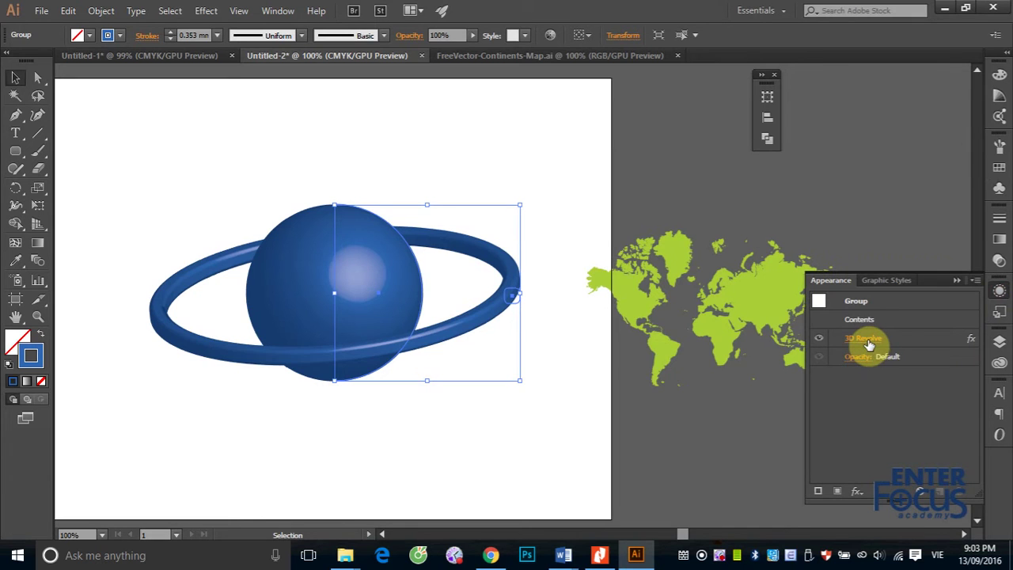
{"action": "left_click", "coordinate": [869, 340]}
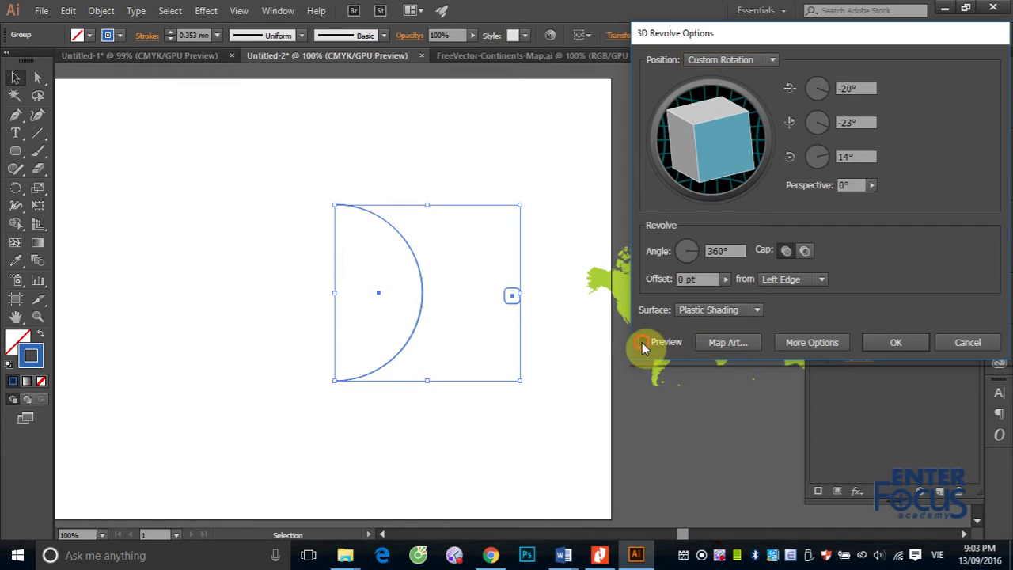
{"action": "left_click", "coordinate": [728, 342]}
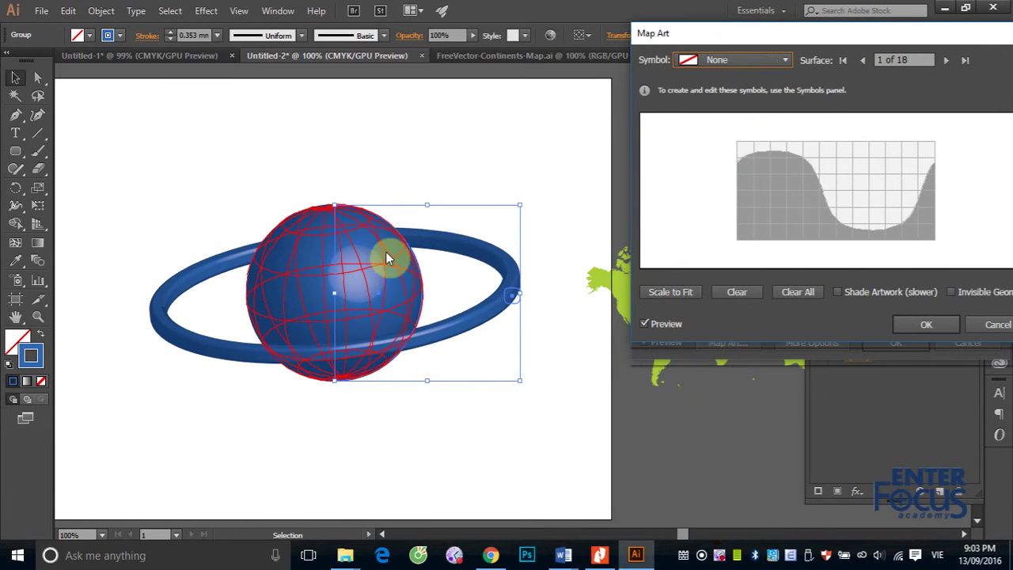
{"action": "left_click", "coordinate": [786, 61]}
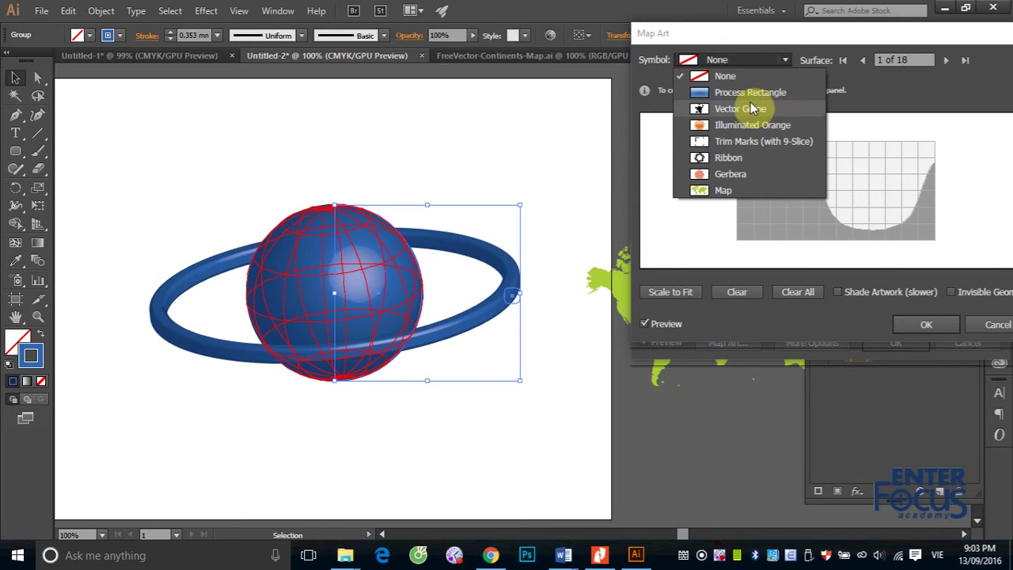
{"action": "left_click", "coordinate": [946, 61]}
{"action": "left_click", "coordinate": [946, 60]}
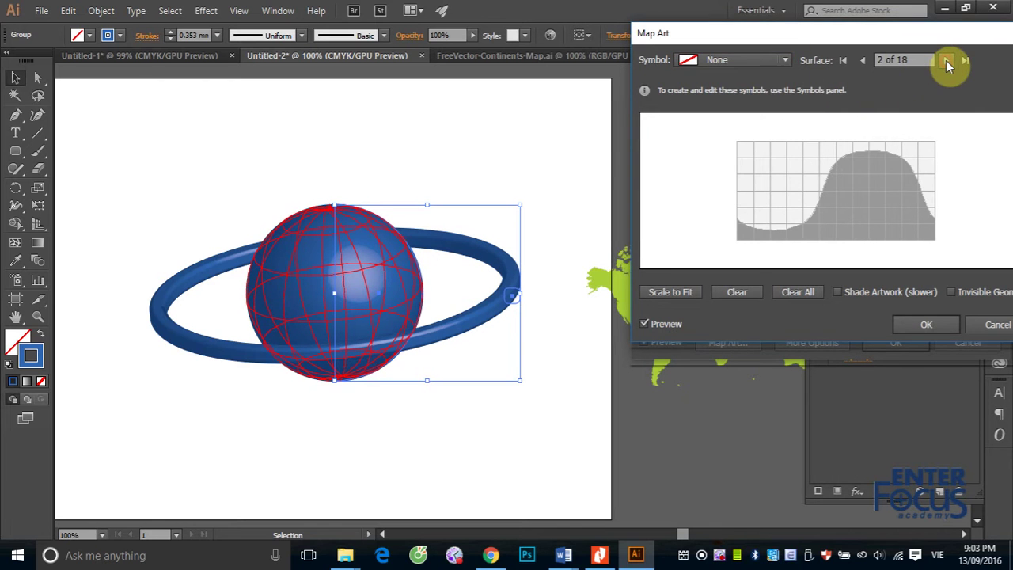
{"action": "left_click", "coordinate": [786, 60]}
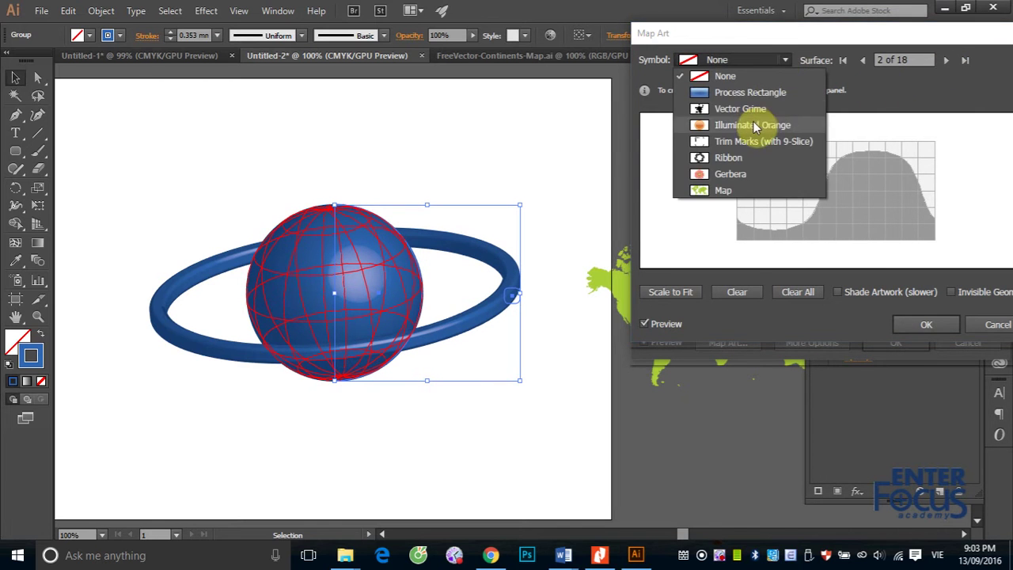
{"action": "left_click", "coordinate": [726, 190]}
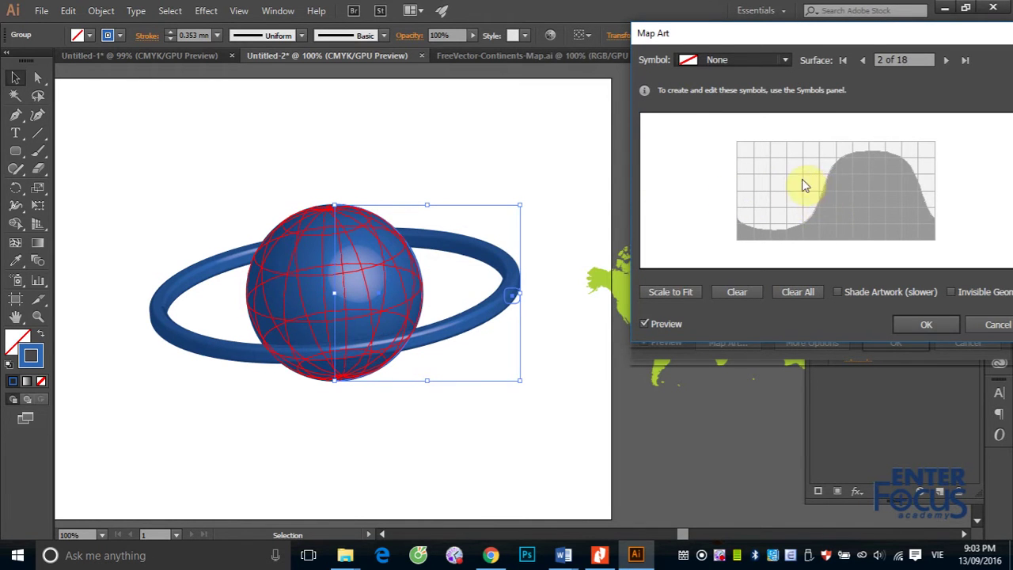
{"action": "key", "text": "Down"}
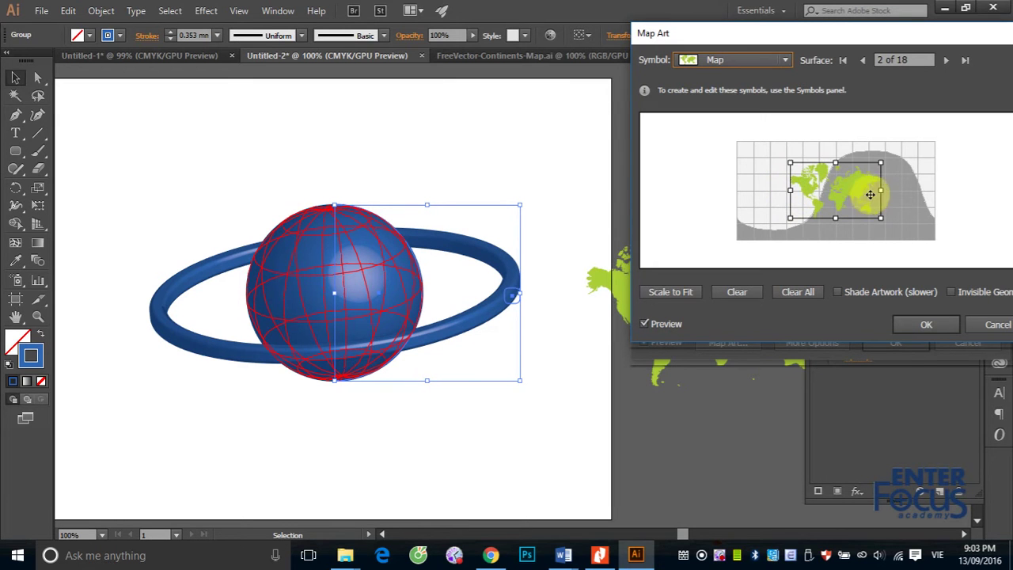
{"action": "left_click_drag", "start_coordinate": [882, 162], "coordinate": [929, 142]}
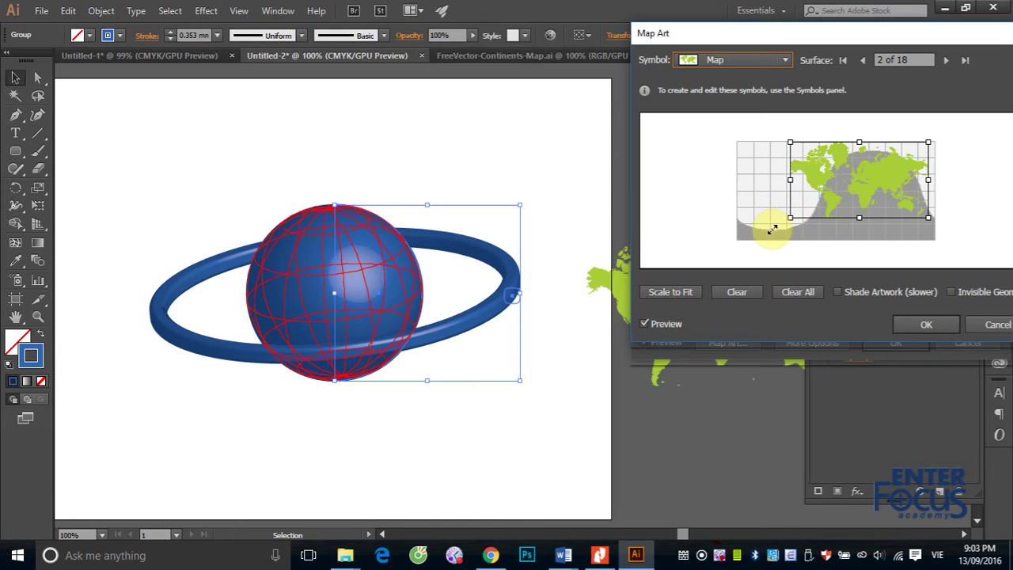
{"action": "left_click_drag", "start_coordinate": [773, 229], "coordinate": [769, 230]}
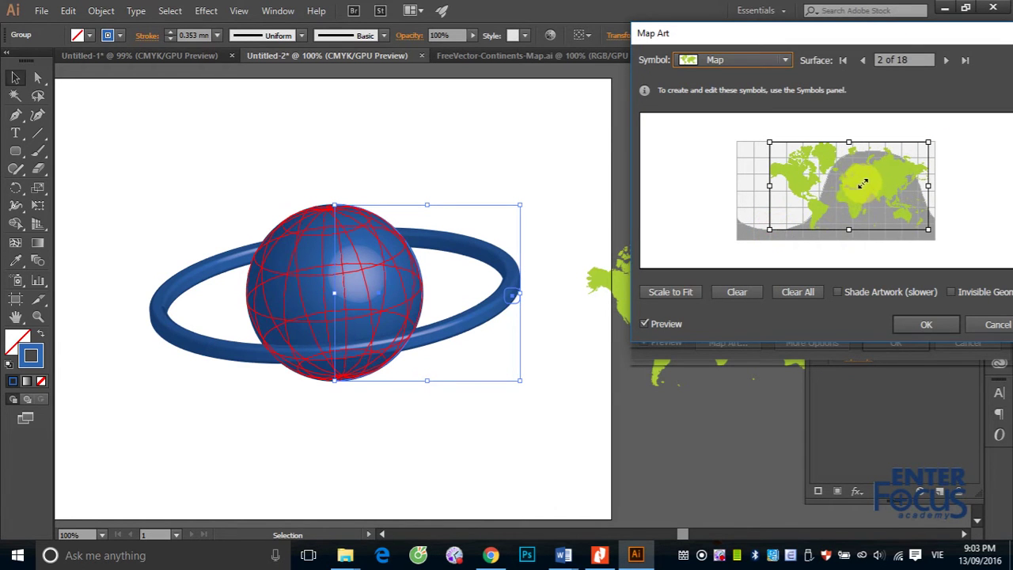
{"action": "left_click_drag", "start_coordinate": [863, 184], "coordinate": [869, 185]}
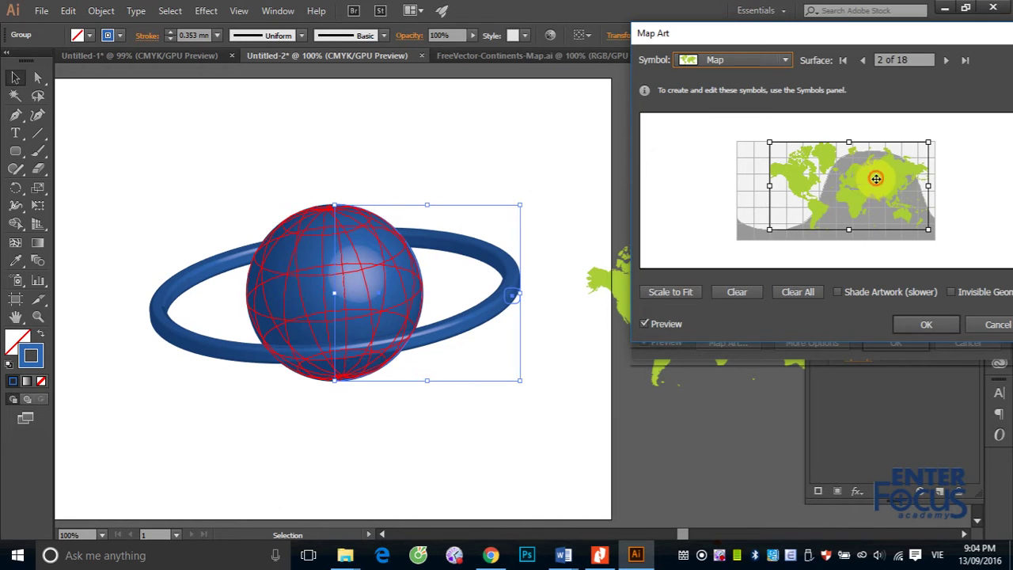
{"action": "left_click", "coordinate": [852, 195]}
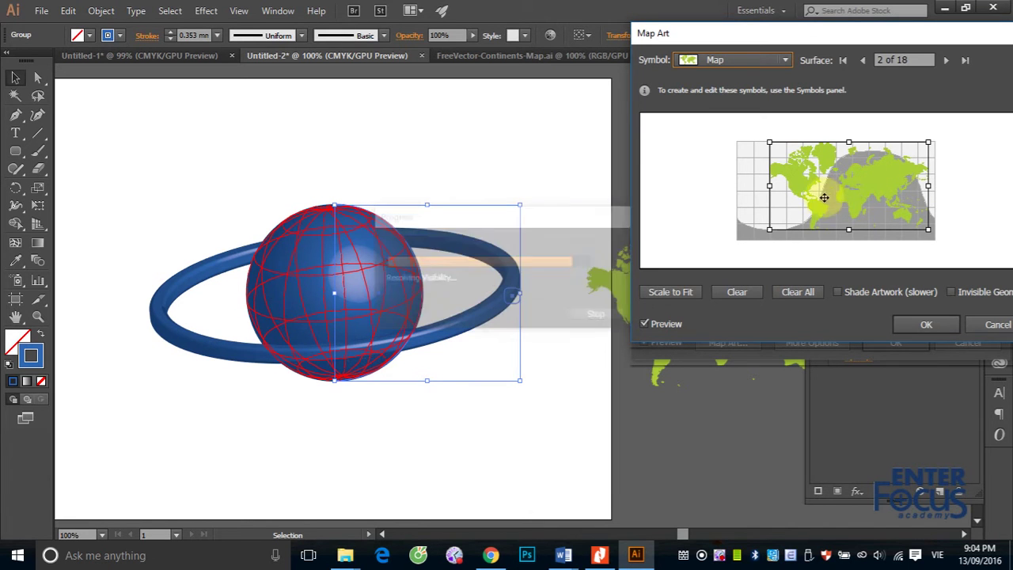
{"action": "left_click", "coordinate": [736, 292]}
{"action": "left_click", "coordinate": [742, 291]}
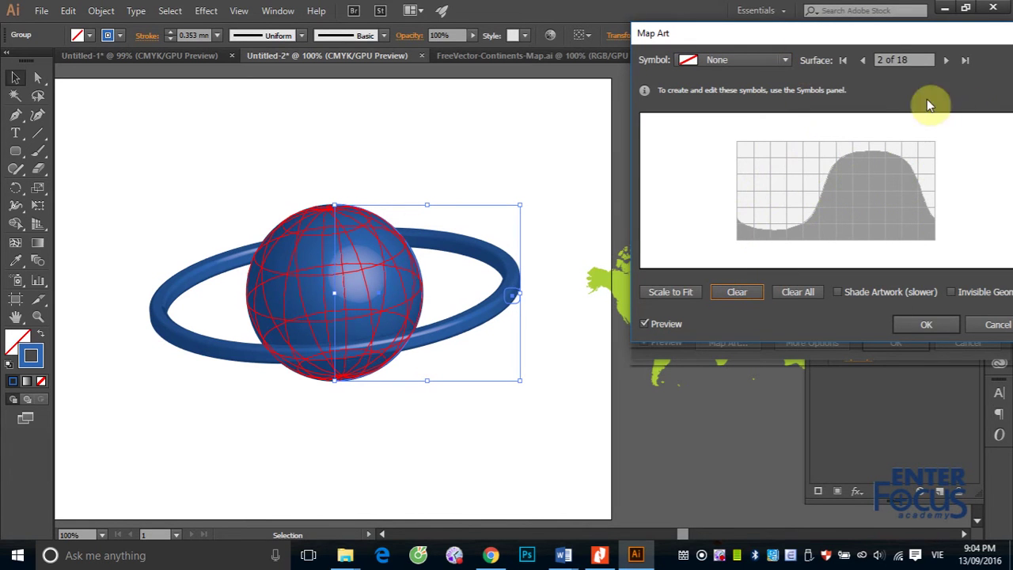
Step: Map the Map symbol onto surface 1 of 18, enlarged across the grid, and confirm
{"action": "left_click", "coordinate": [863, 60]}
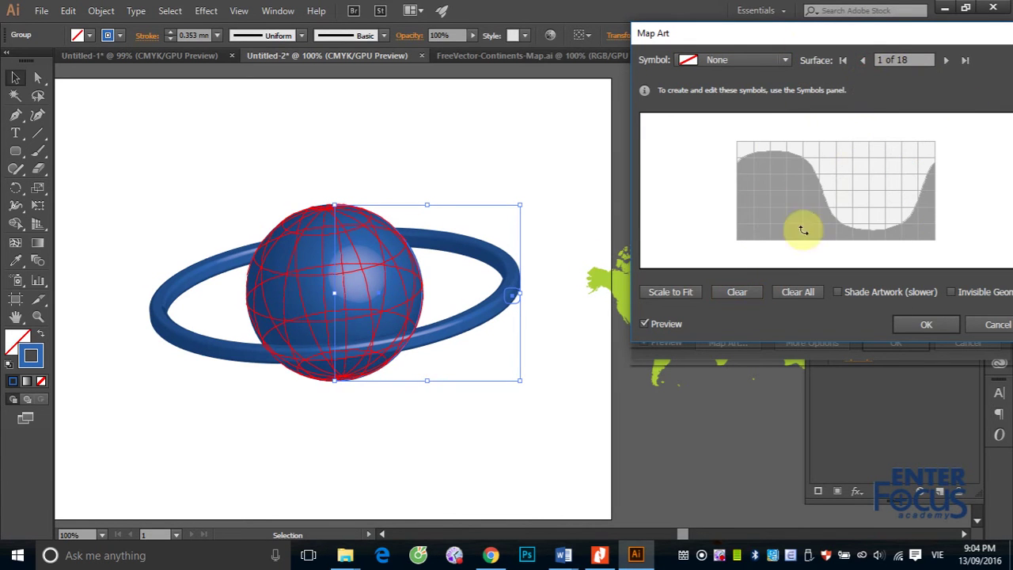
{"action": "left_click", "coordinate": [787, 60]}
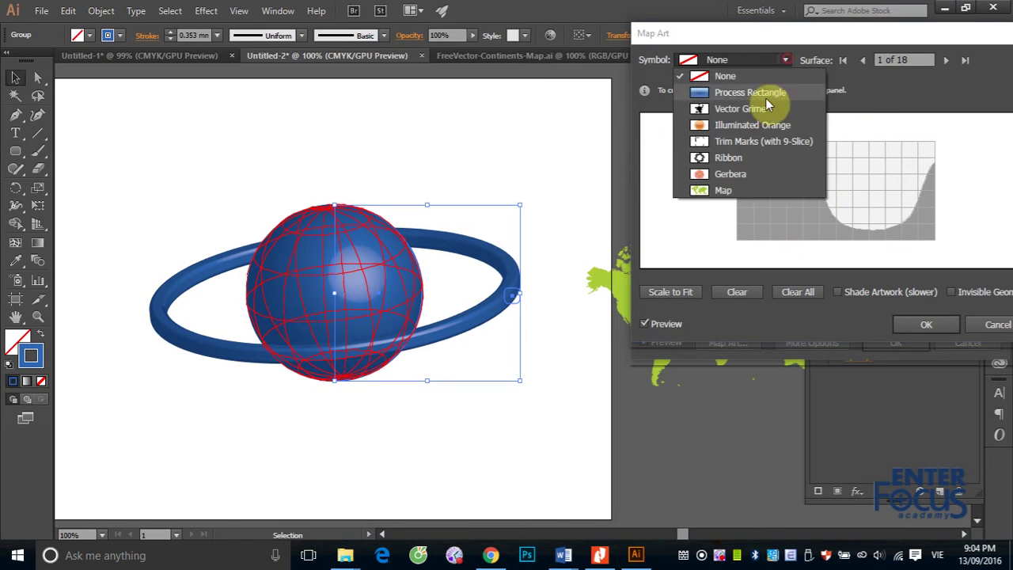
{"action": "left_click", "coordinate": [742, 198]}
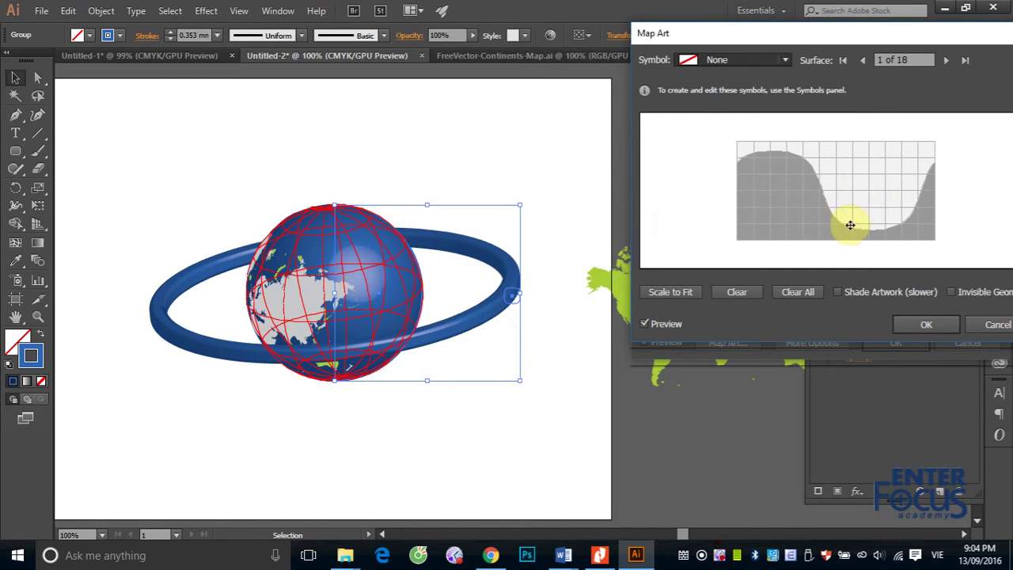
{"action": "key", "text": "Down"}
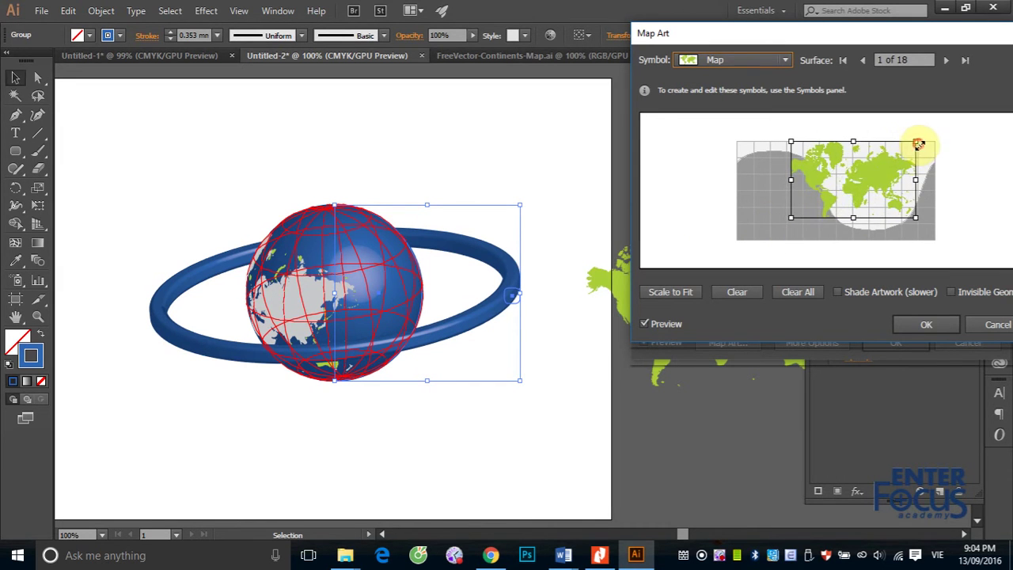
{"action": "left_click_drag", "start_coordinate": [881, 163], "coordinate": [916, 142]}
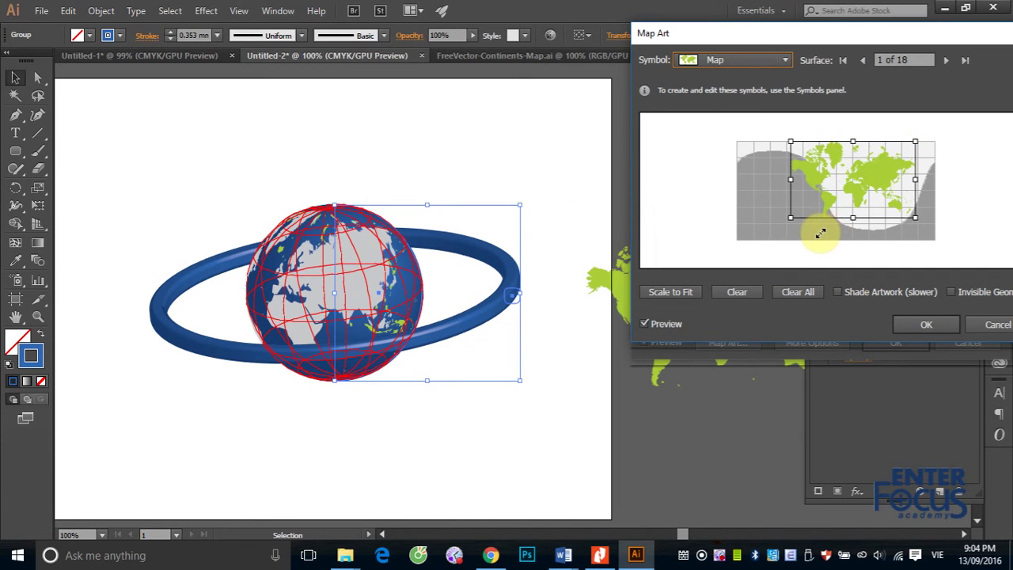
{"action": "left_click", "coordinate": [924, 328]}
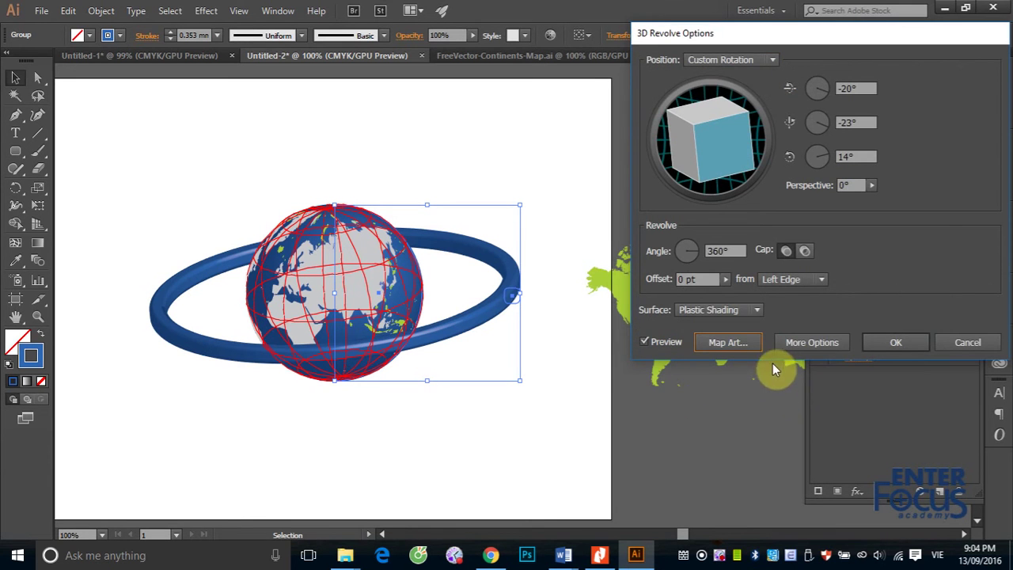
Step: Confirm 3D Revolve Options so the globe renders as 3D Revolve (Mapped) with grey continents
{"action": "left_click", "coordinate": [895, 342]}
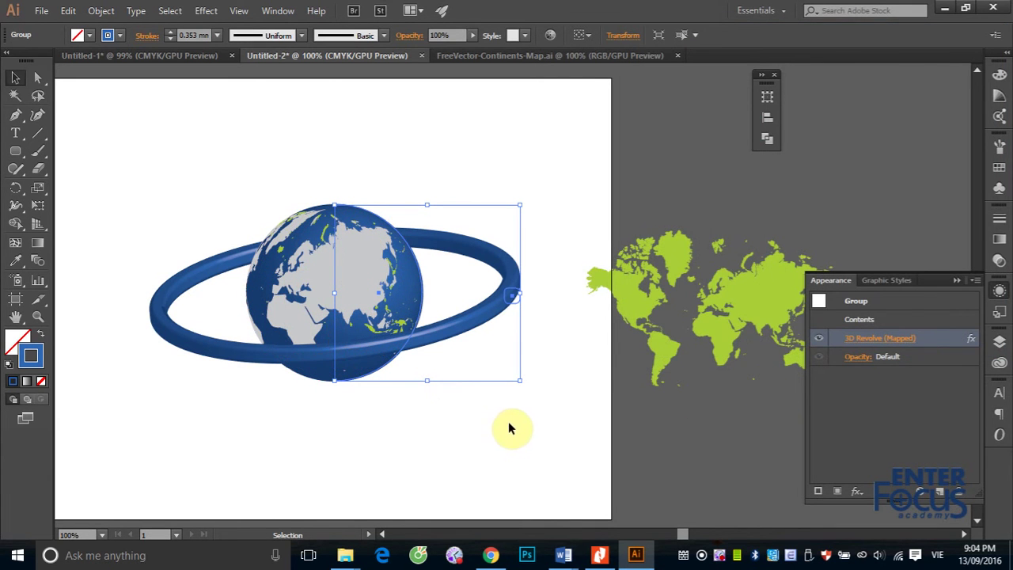